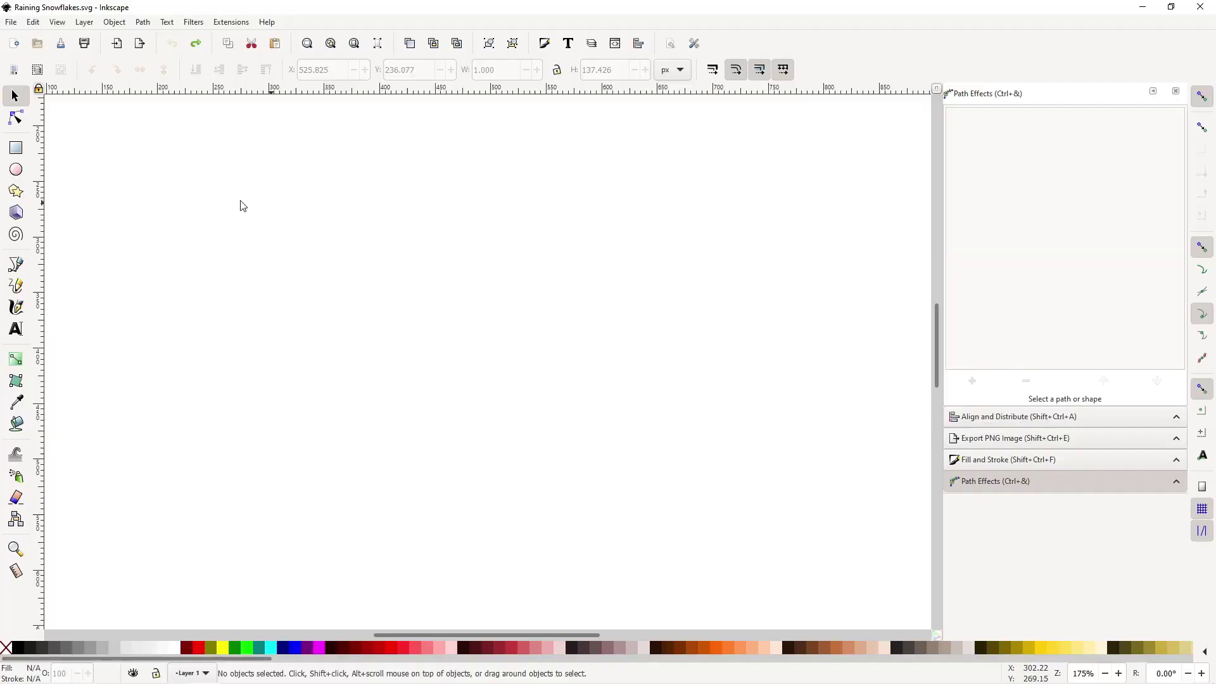
- Draw a tall vertical stem line with the Bezier tool
left_click(16, 266)
left_click(537, 170)
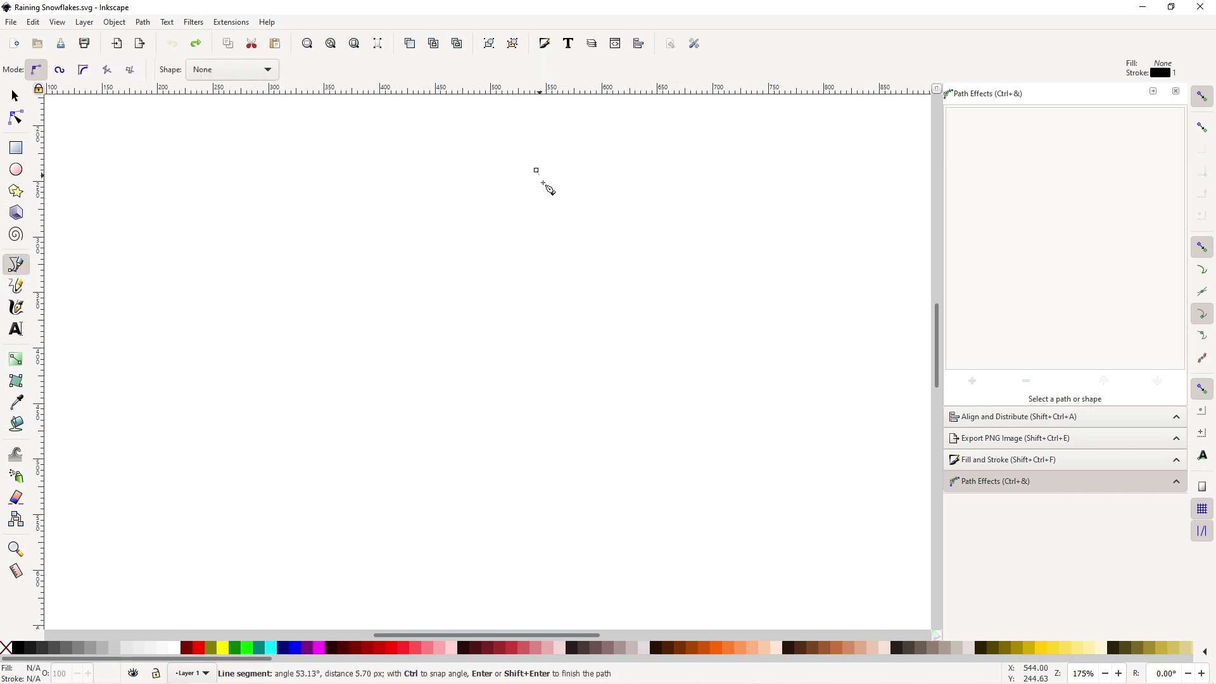
double_click(536, 299)
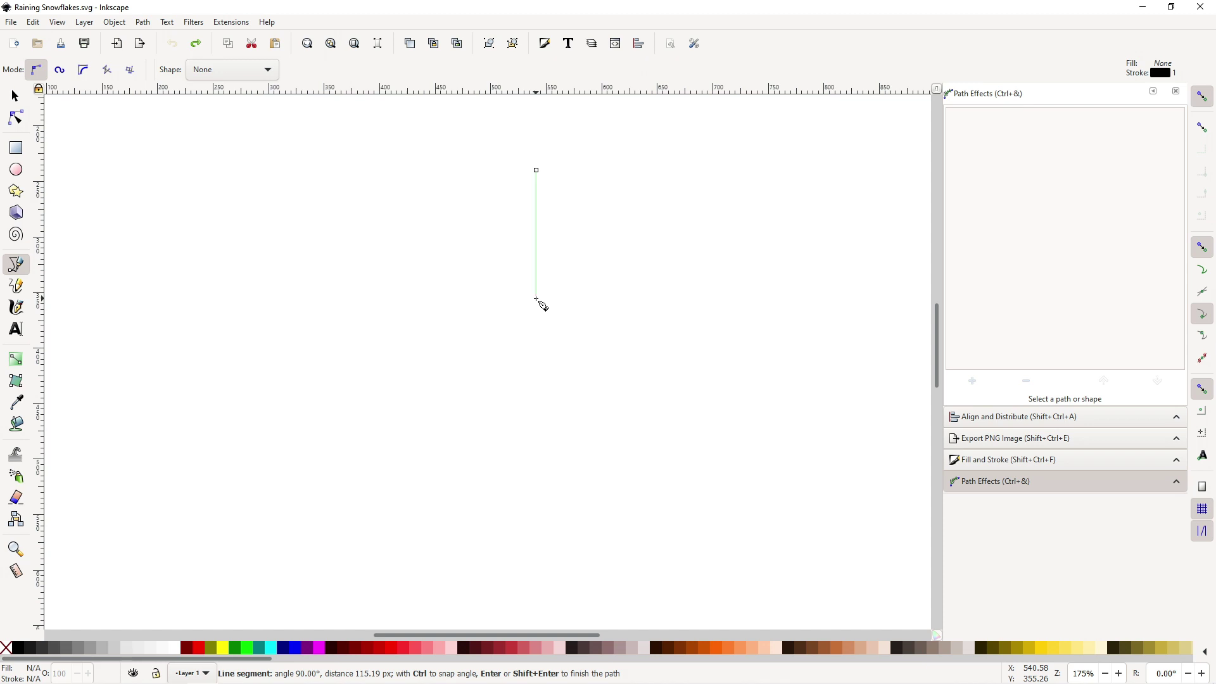
- Enable node snapping, including snapping to smooth nodes
left_click(1203, 271)
left_click(1203, 293)
left_click(1203, 337)
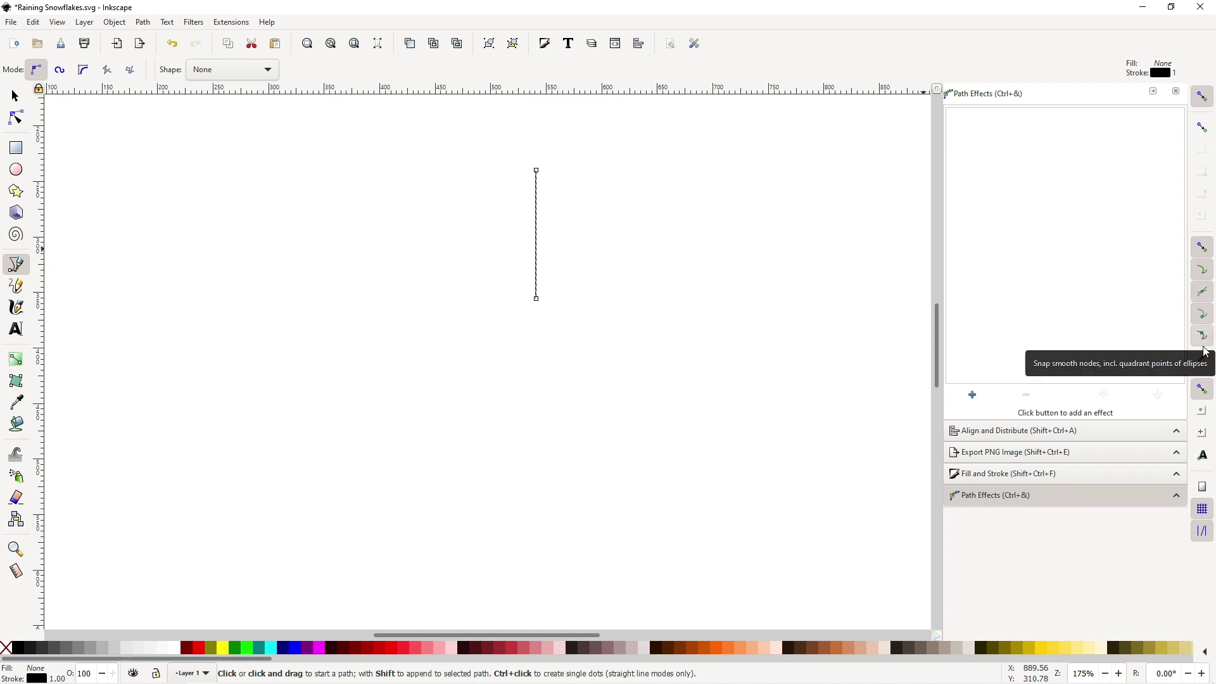
scroll(433, 259, "up", 3)
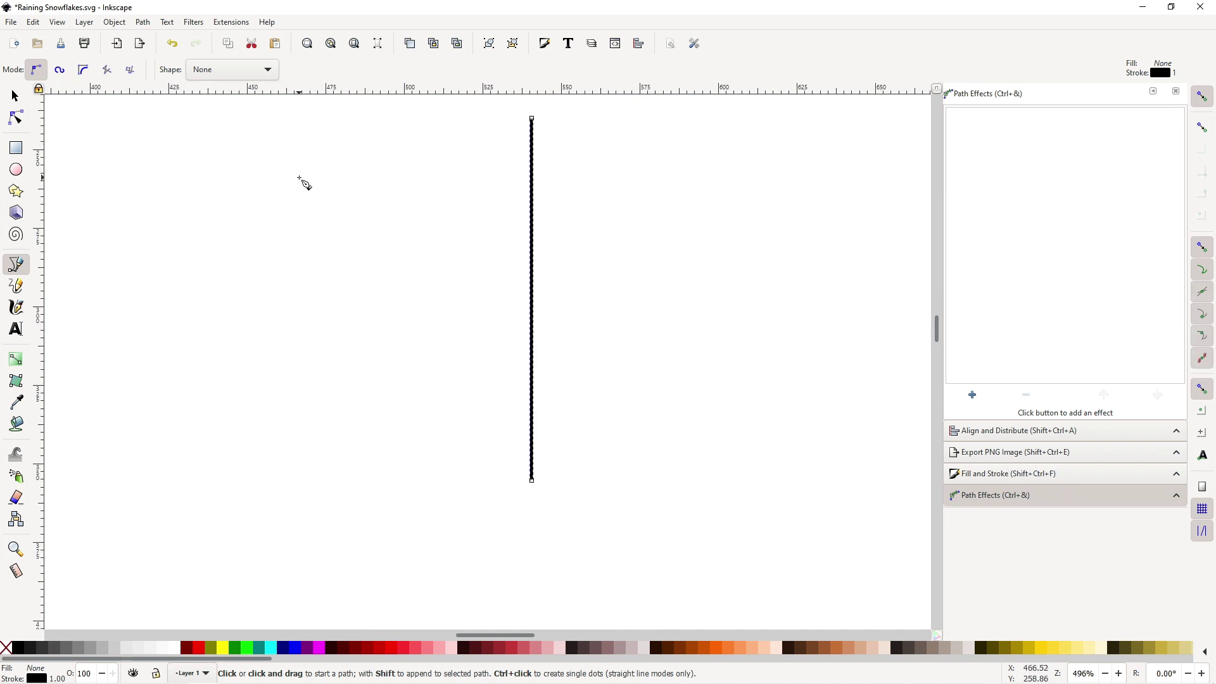
- Draw a slanted stroke left of the stem, then duplicate it and flip the copy horizontally
left_click(300, 178)
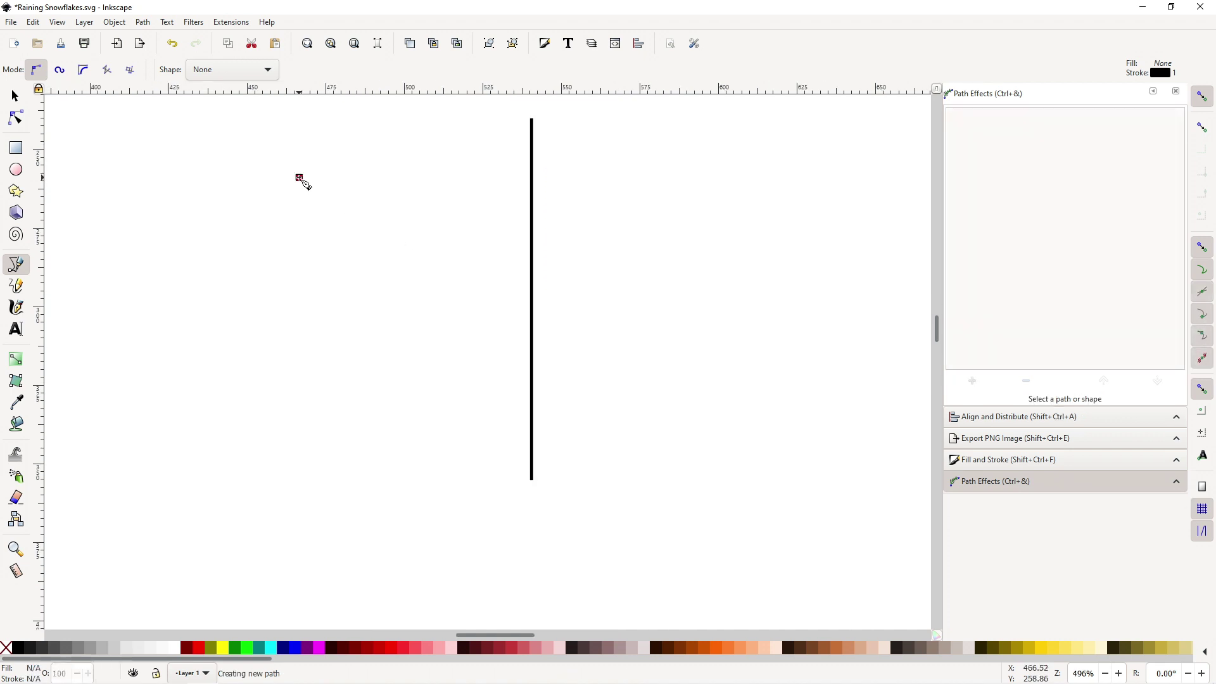
double_click(371, 235)
key("space")
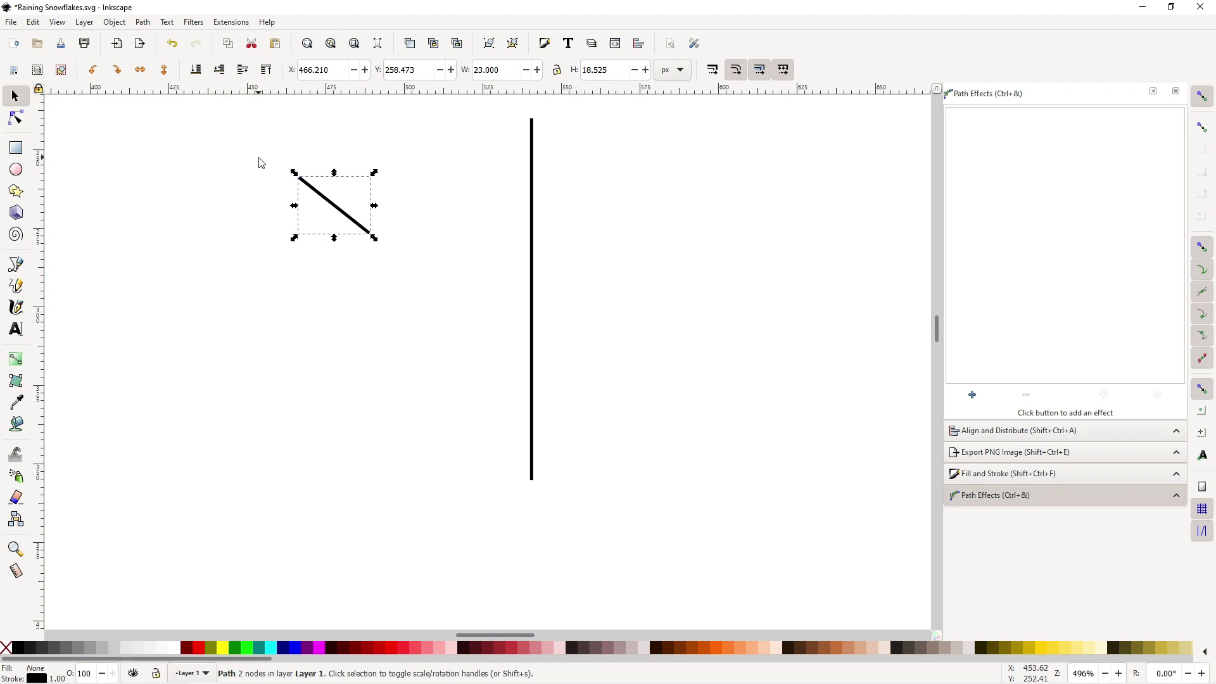
key("ctrl")
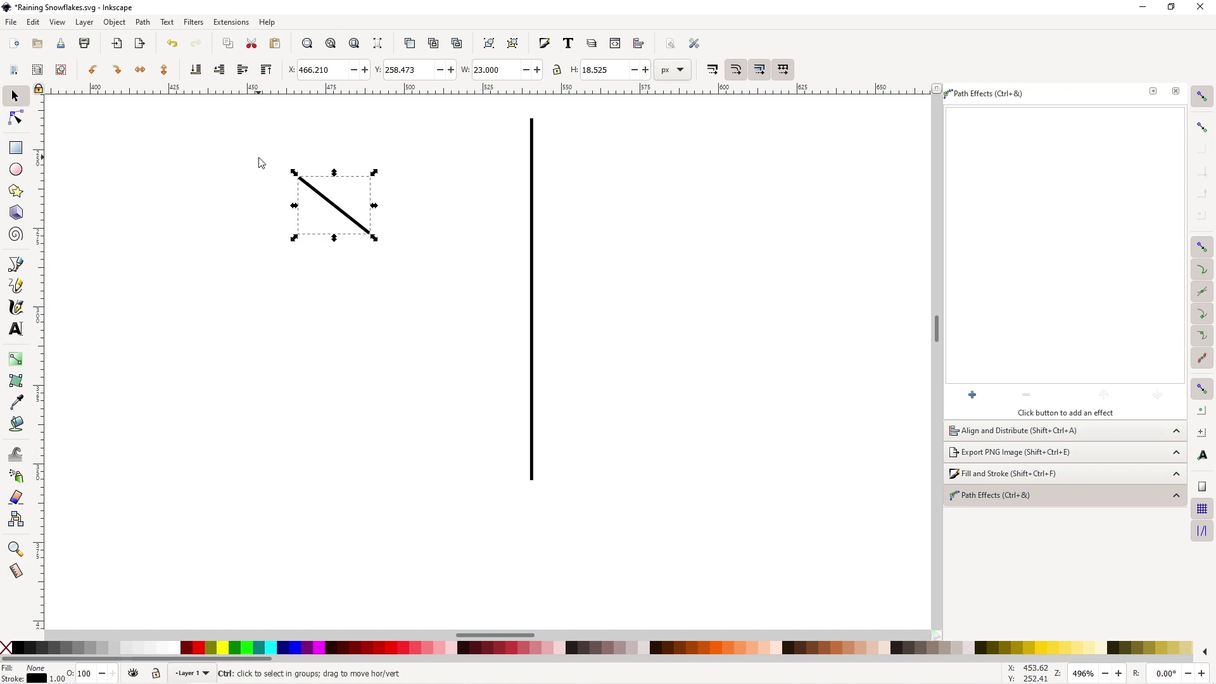
left_click(141, 69)
- Snap the mirrored stroke into a V, then select both strokes and duplicate the V
left_click_drag(348, 240, 401, 228)
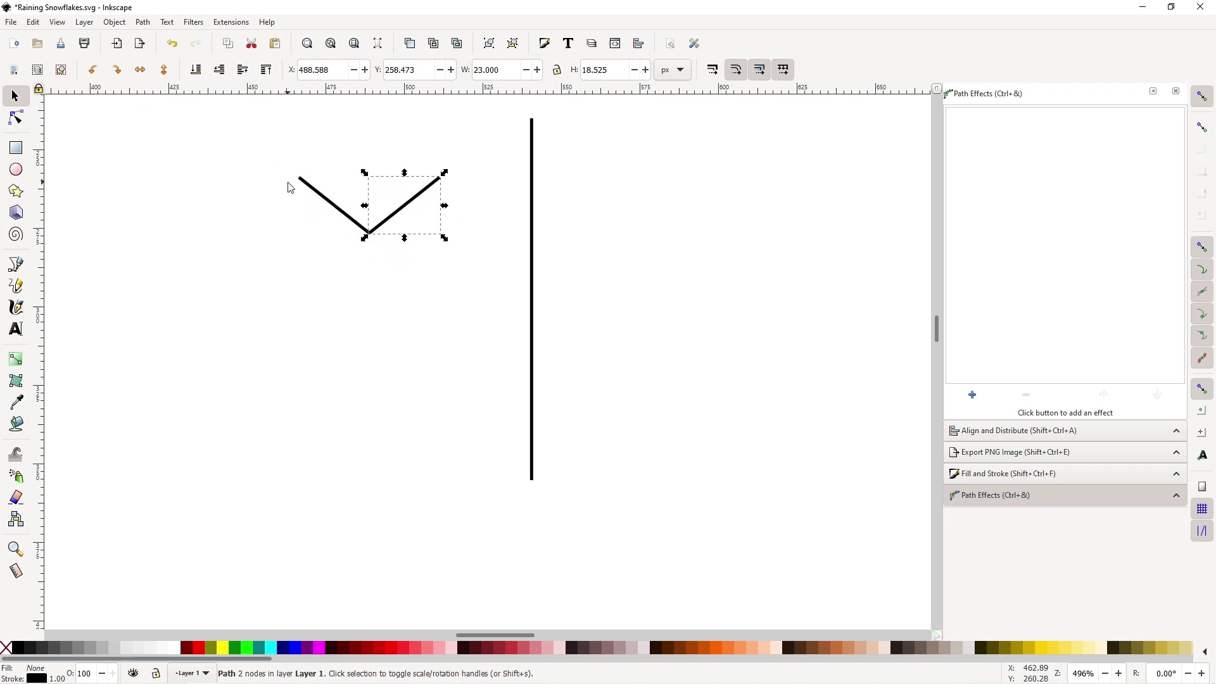
mouse_move(266, 150)
left_mouse_down()
mouse_move(426, 242)
mouse_move(561, 248)
mouse_move(558, 219)
mouse_move(564, 371)
left_mouse_up()
key("ctrl+d")
key("ctrl+d")
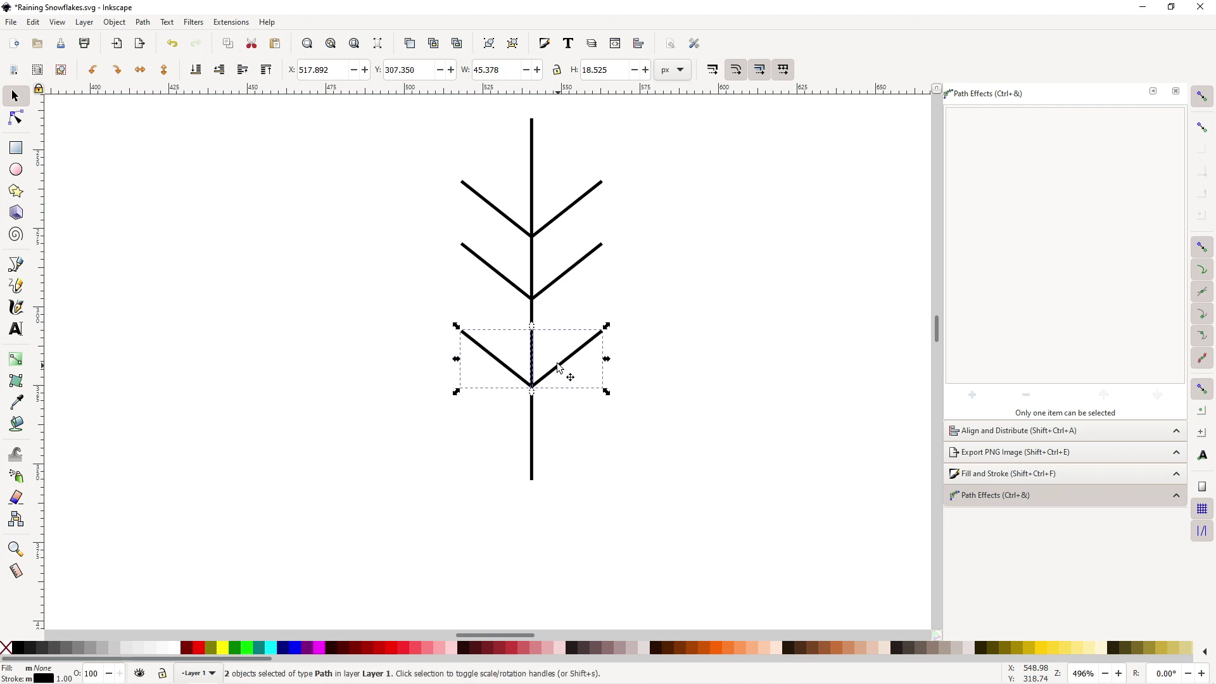
- Place the V copies down the stem, widening each lower pair, then deselect
left_click_drag(532, 326, 533, 299)
left_click_drag(577, 354, 578, 380)
left_click(529, 301)
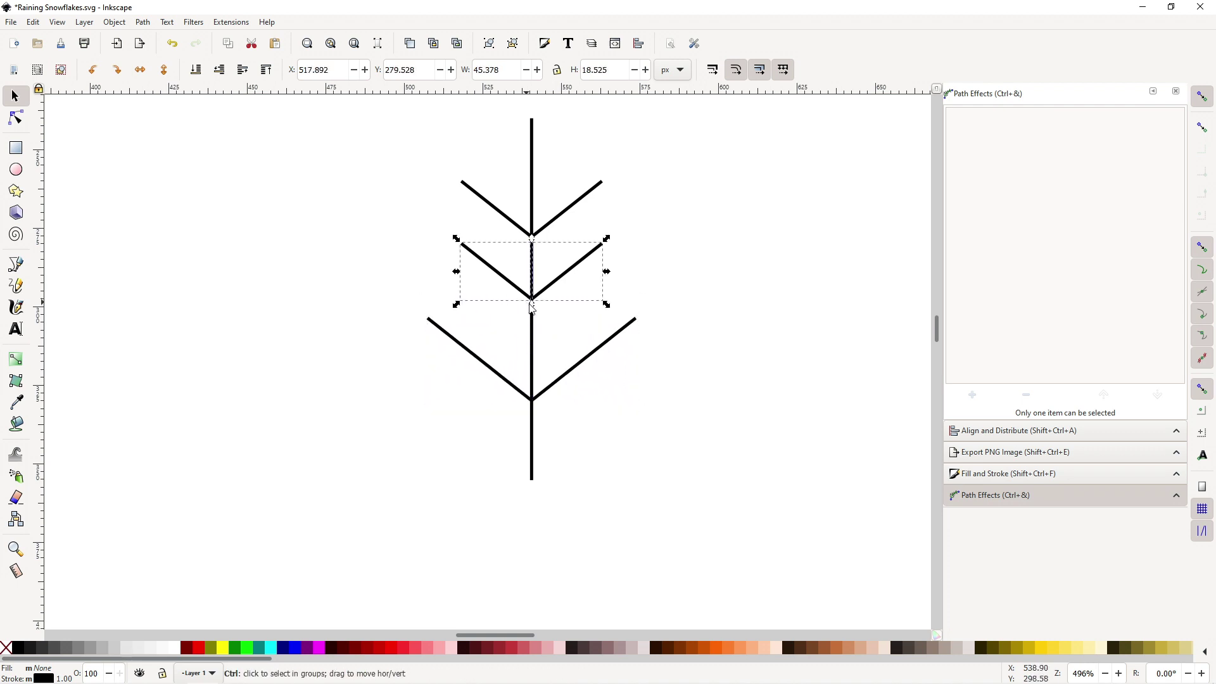
left_click_drag(530, 306, 527, 320)
left_click(695, 335)
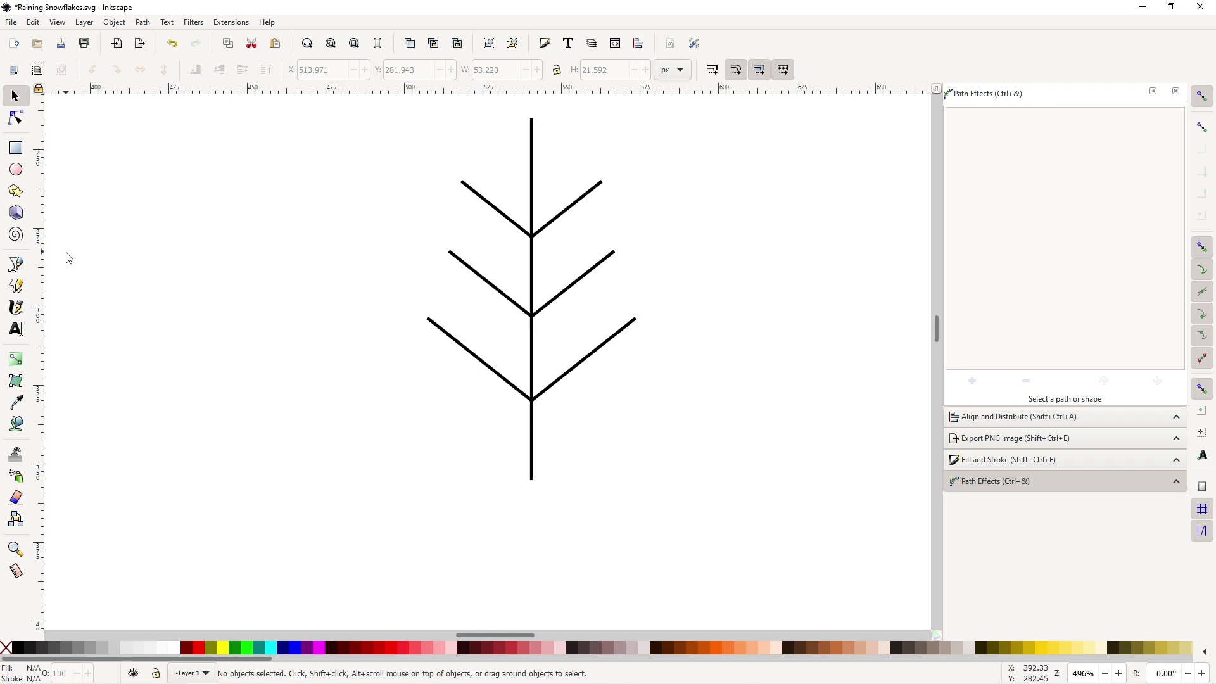
- Set the Star tool to polygon mode with 6 corners
left_click(16, 191)
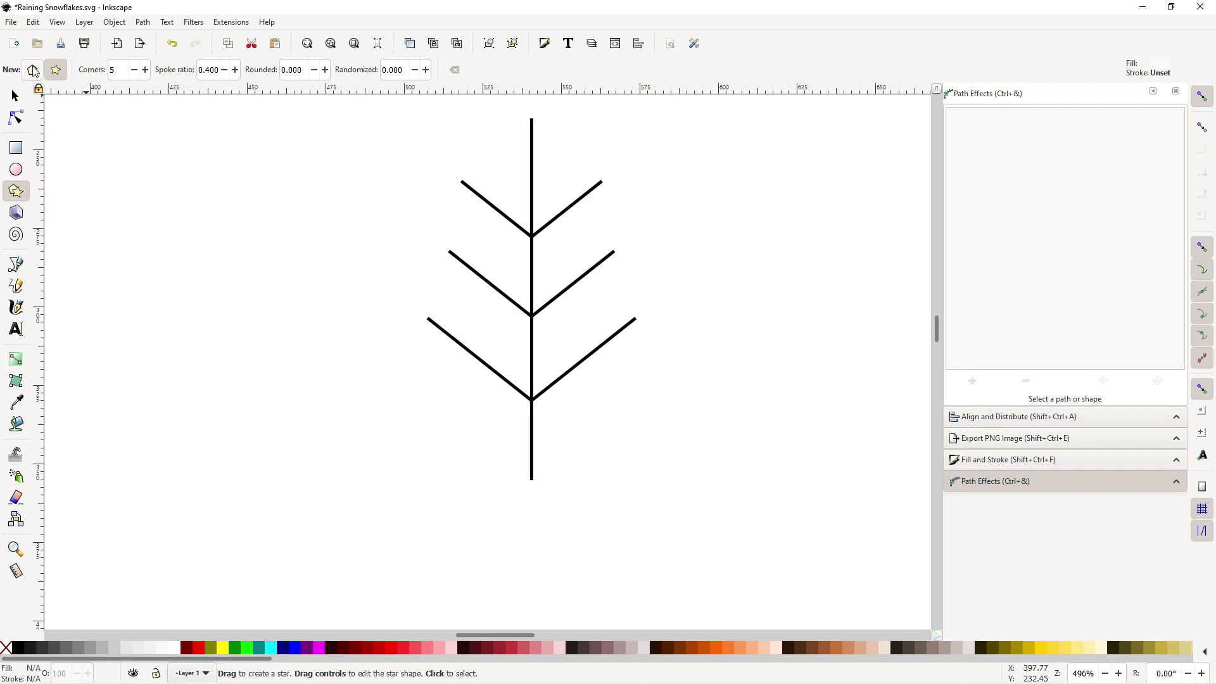
left_click(33, 70)
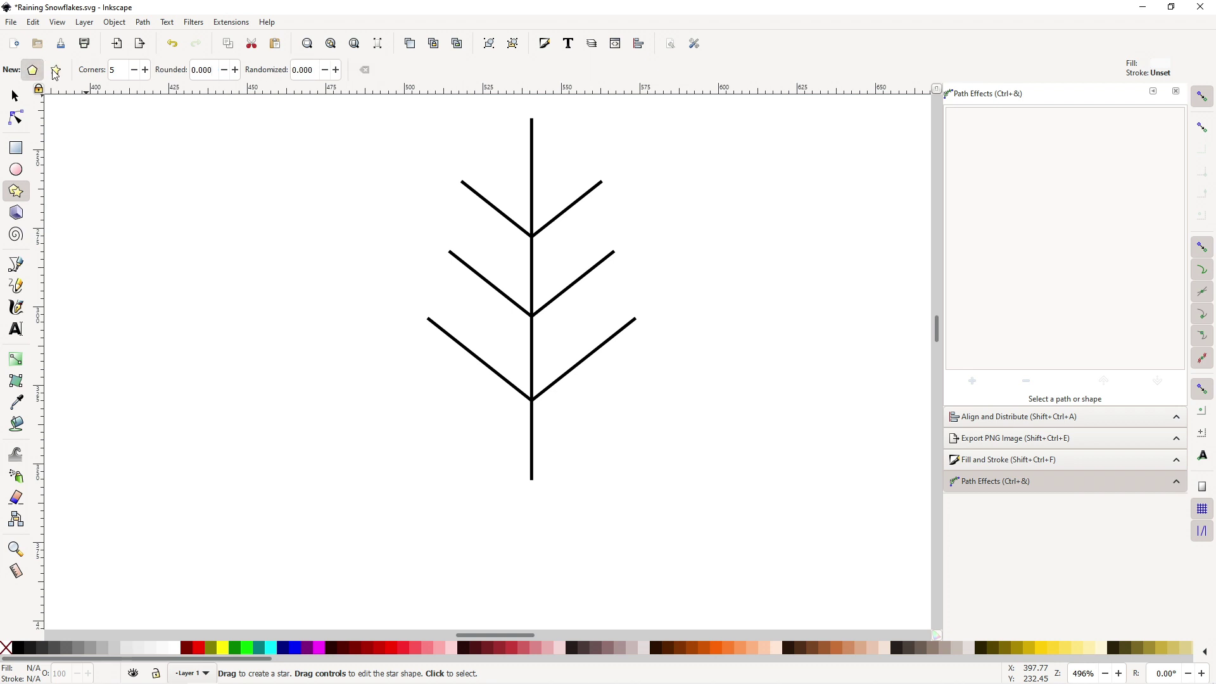
left_click(145, 75)
scroll(478, 247, "down", 2)
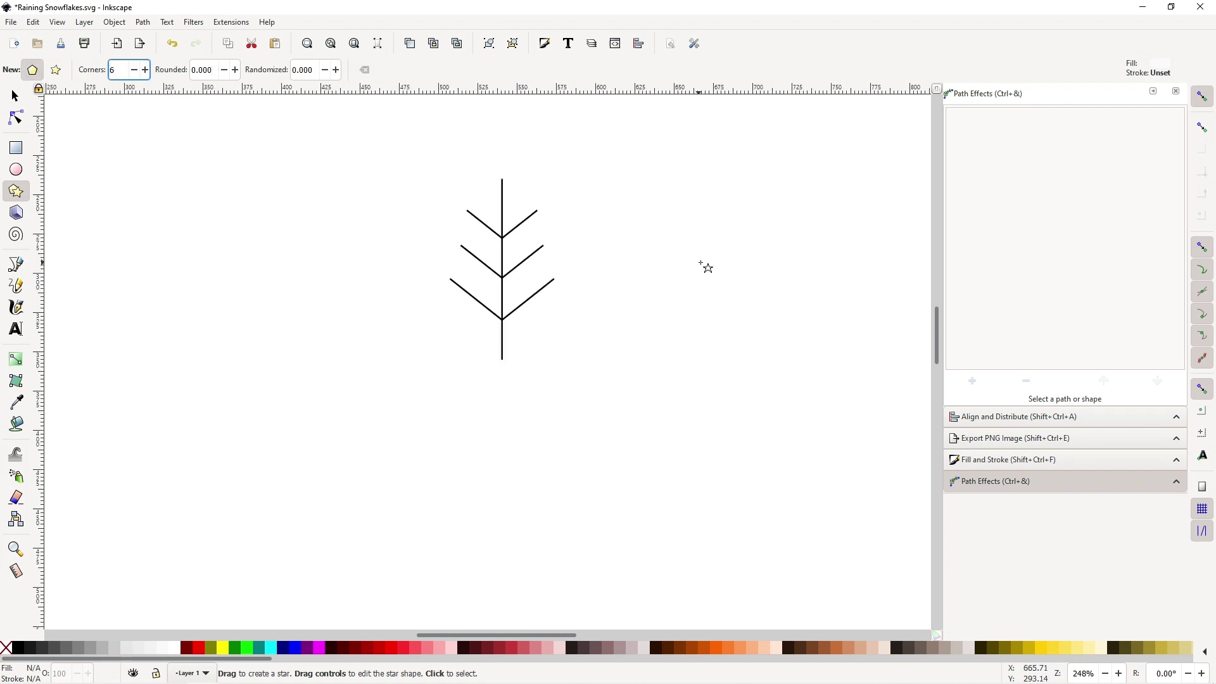
- Draw the hexagon right of the arm with a black stroke and no fill
left_click_drag(703, 262, 708, 327)
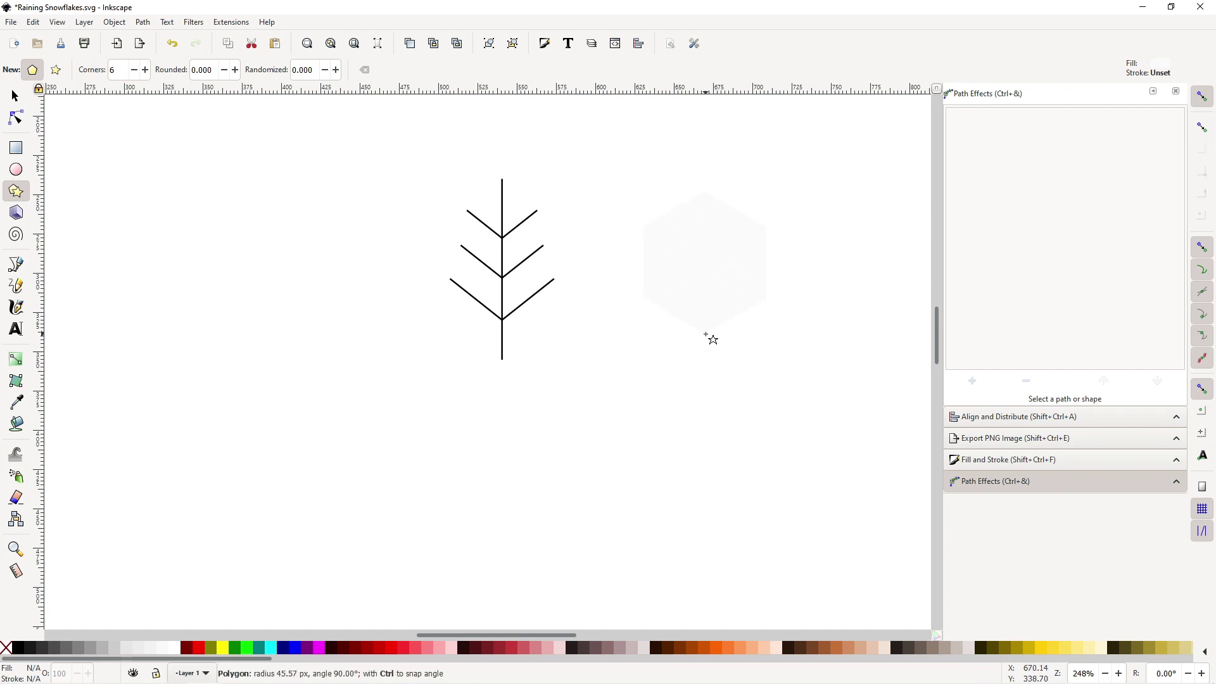
left_click_drag(707, 320, 705, 328)
scroll(843, 248, "up", 2)
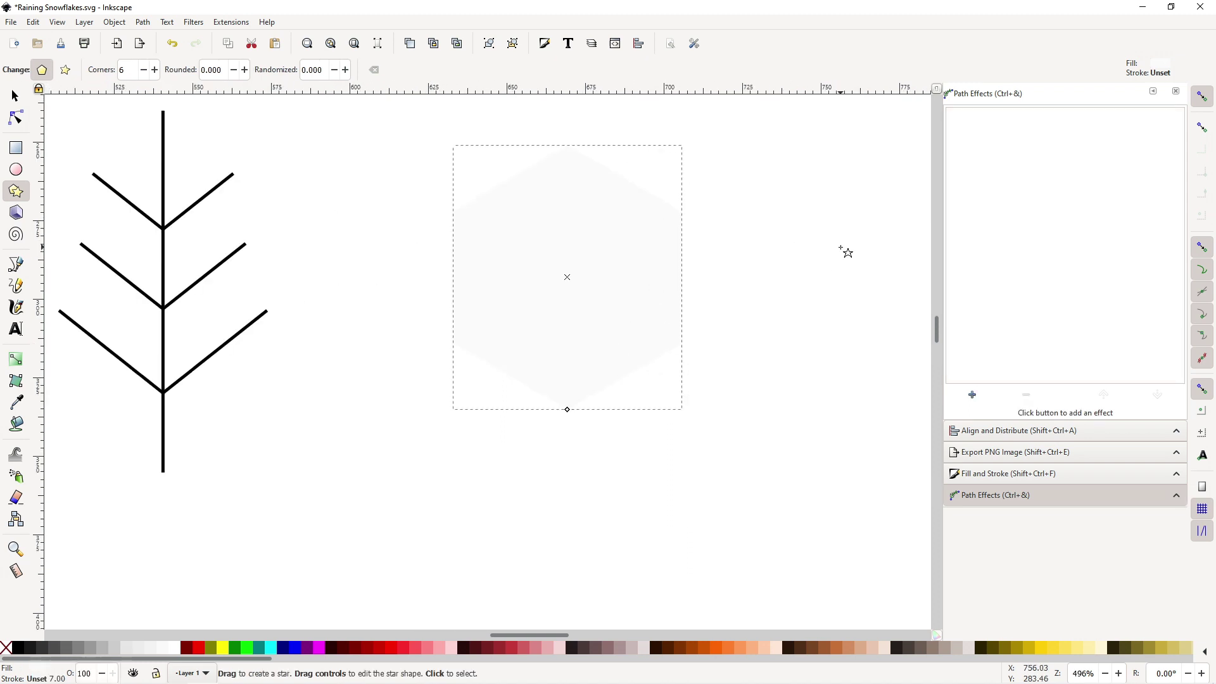
left_click(19, 650, "shift")
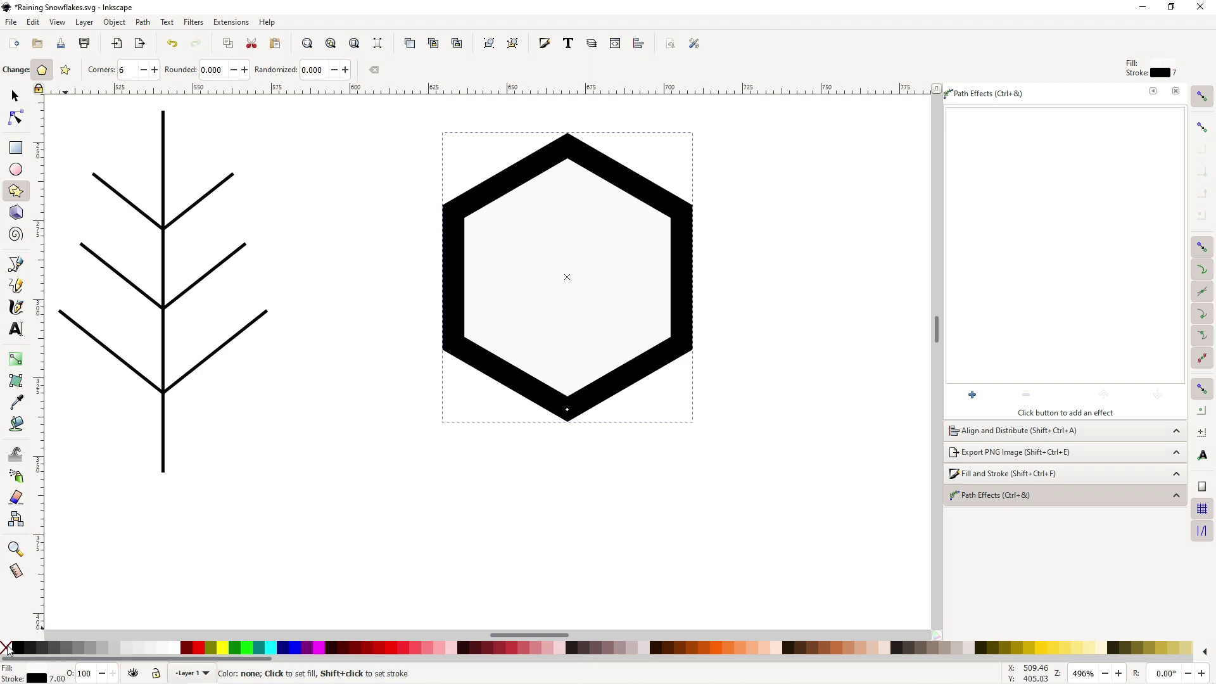
left_click(8, 650)
- Set the stroke width of the branches and the hexagon to 5 px
key("s")
scroll(668, 325, "down", 1)
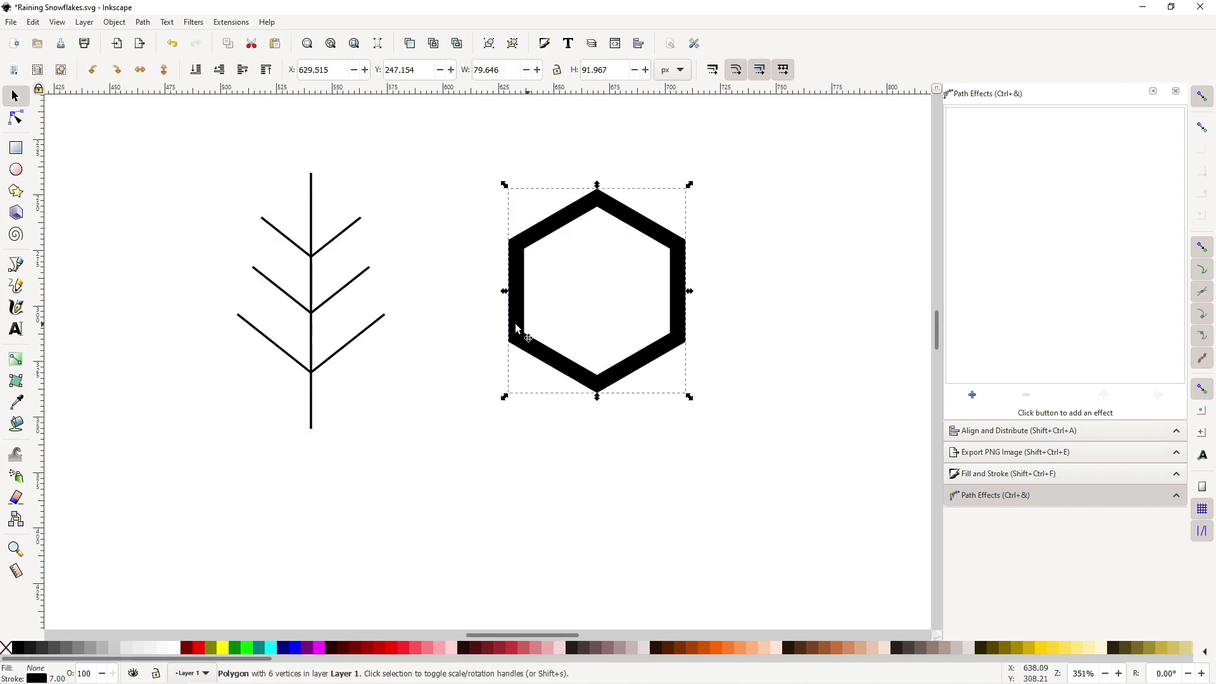
scroll(754, 381, "down", 1)
scroll(576, 383, "up", 1)
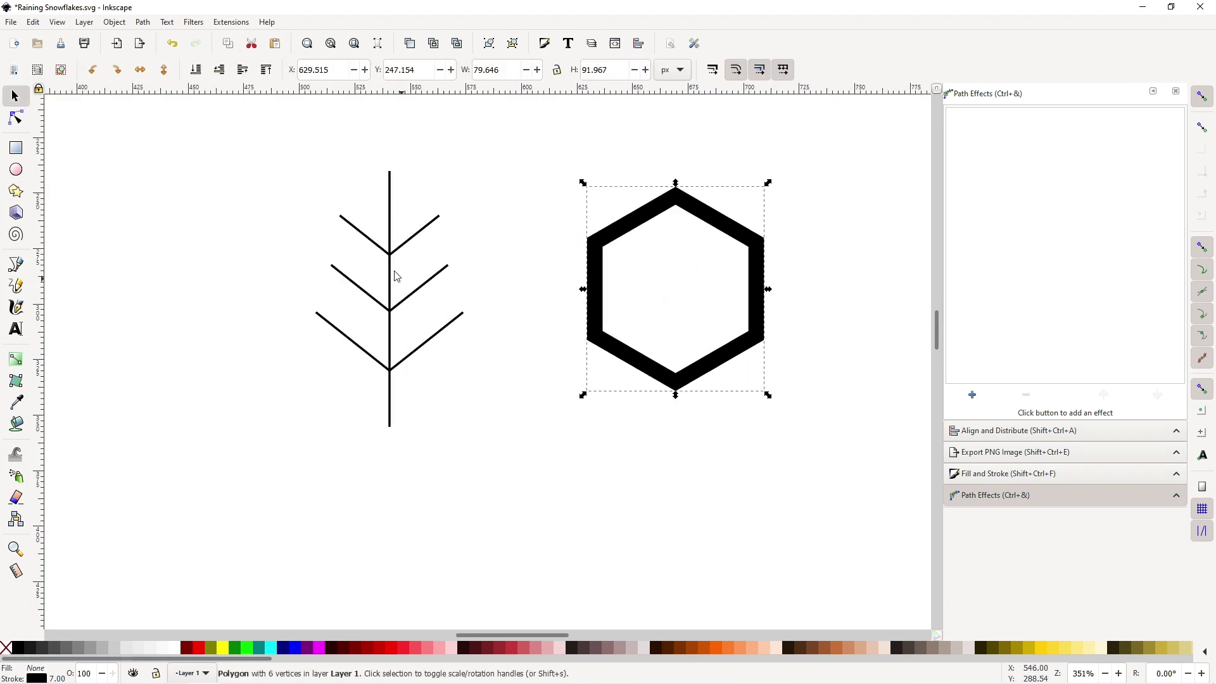
left_click_drag(306, 183, 837, 505)
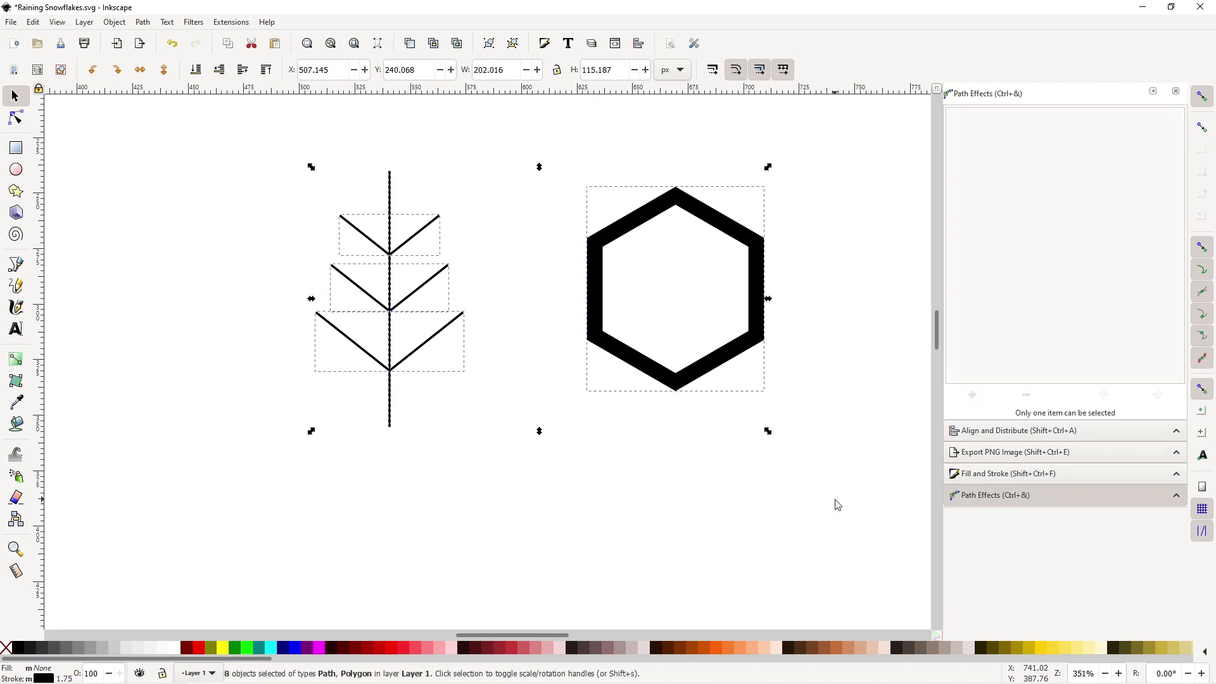
left_click(989, 485)
left_click(1099, 119)
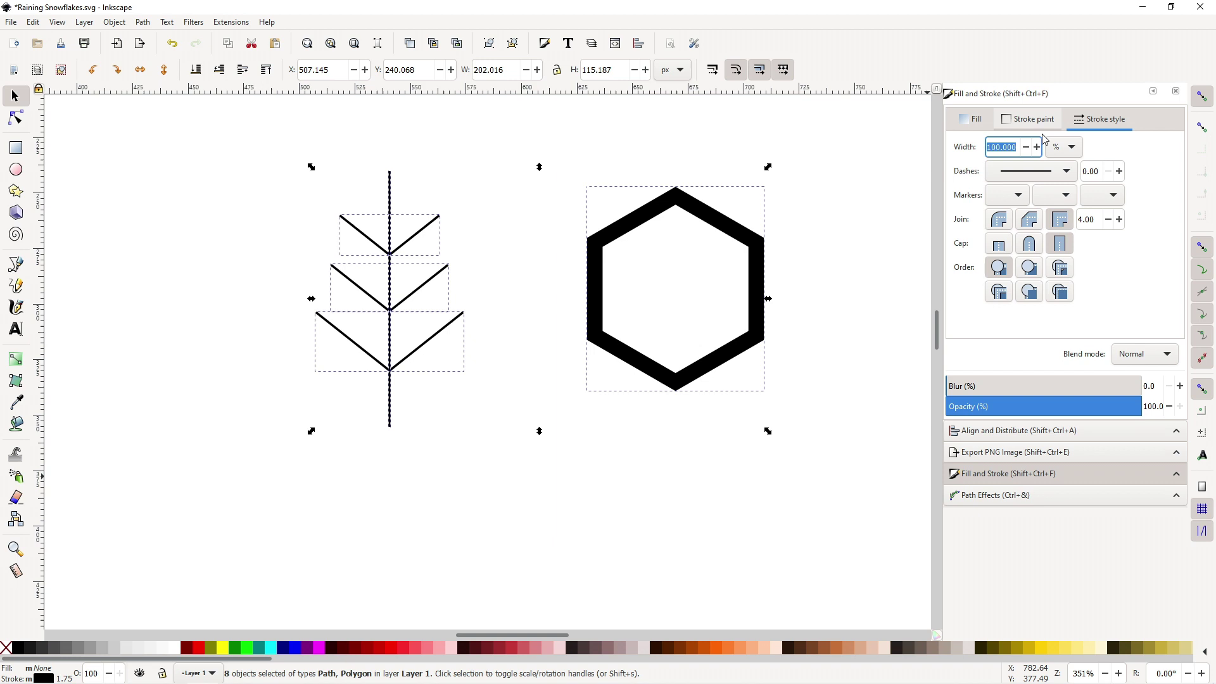
left_click(1064, 147)
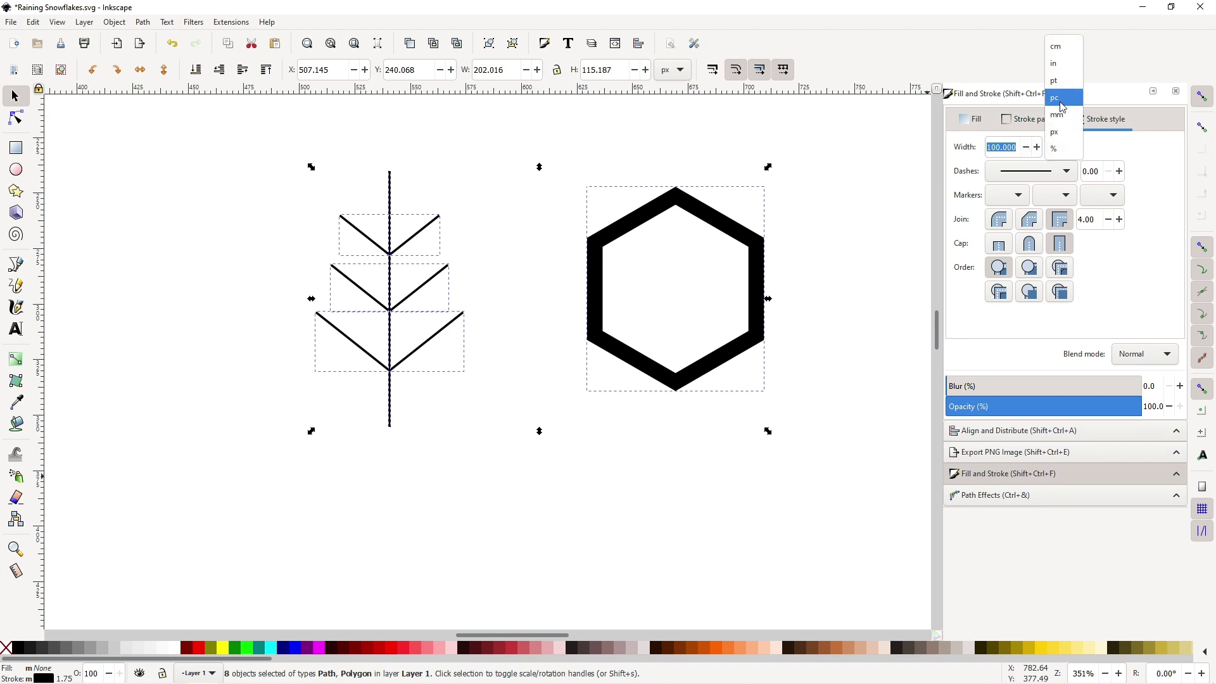
left_click(1055, 131)
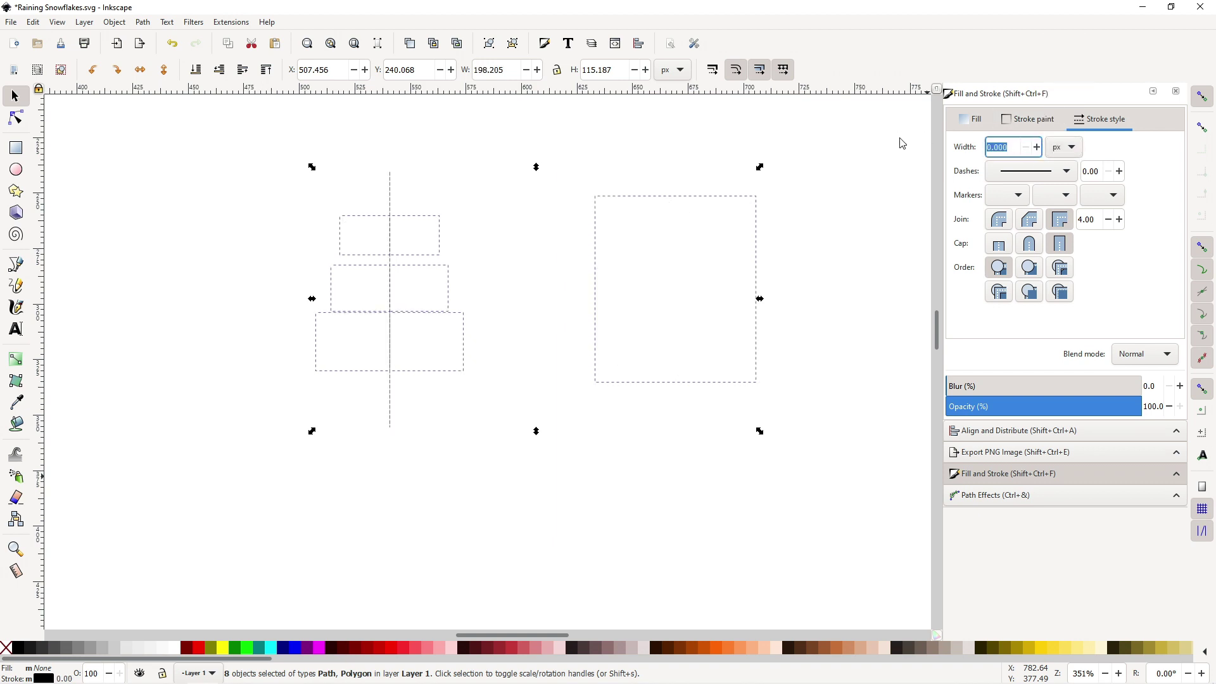
type("5")
key("Return")
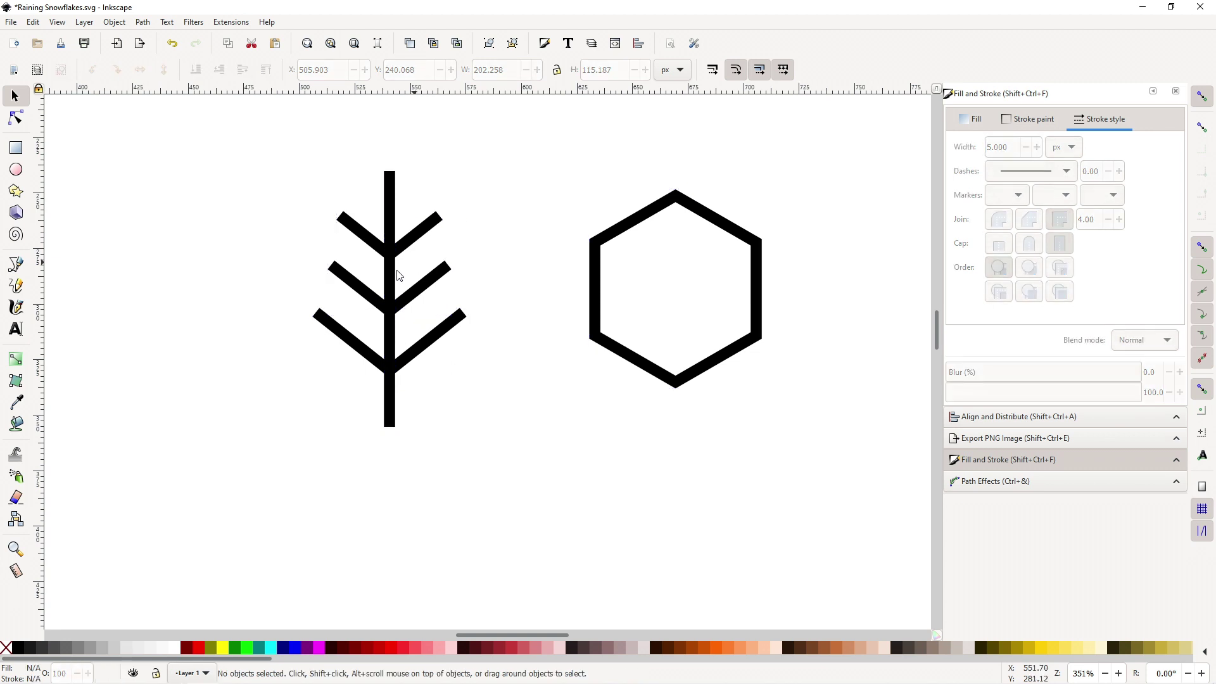
- Select the top V branch, then select the hexagon
scroll(395, 271, "up", 1)
left_click(400, 222)
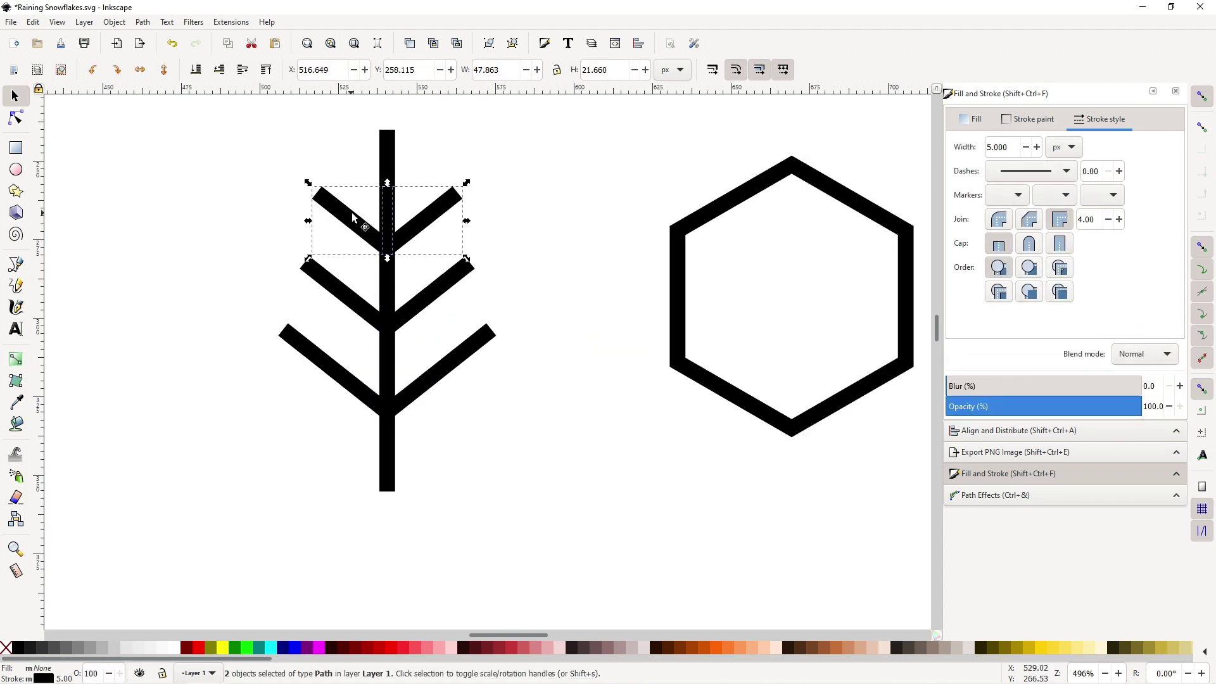
scroll(520, 251, "down", 1)
left_click(660, 254)
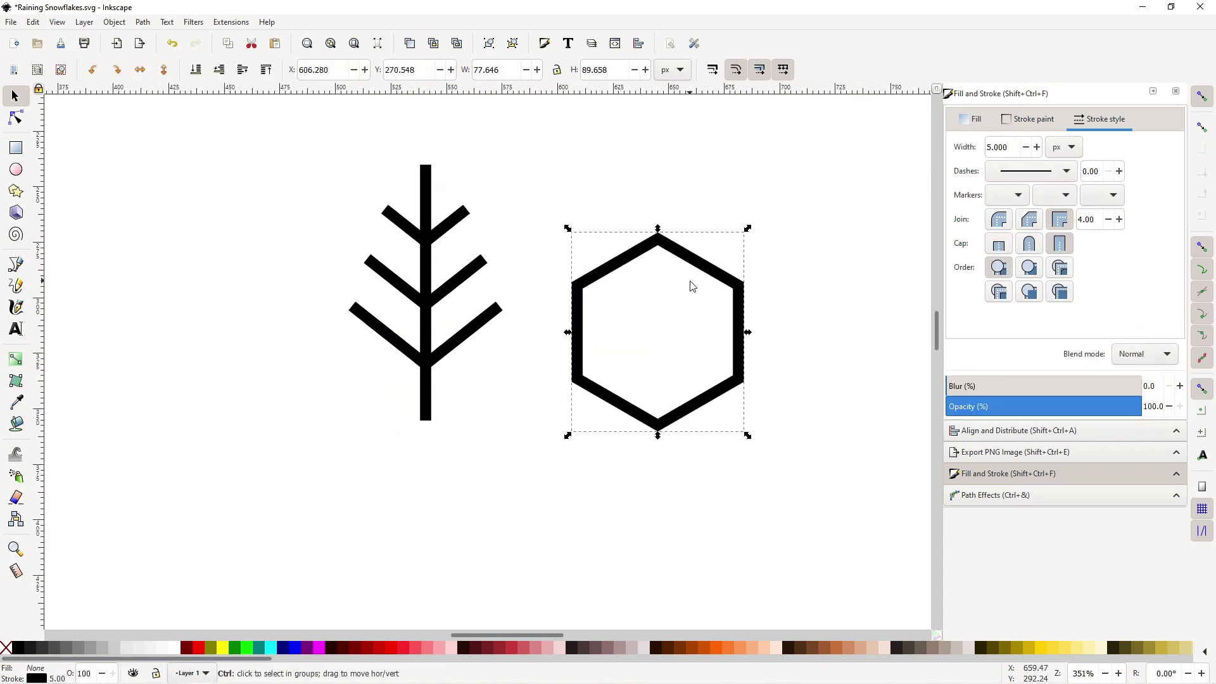
- Shrink a hexagon copy to about 56% inside the original, then select the seven branch paths
scroll(697, 285, "up", 1)
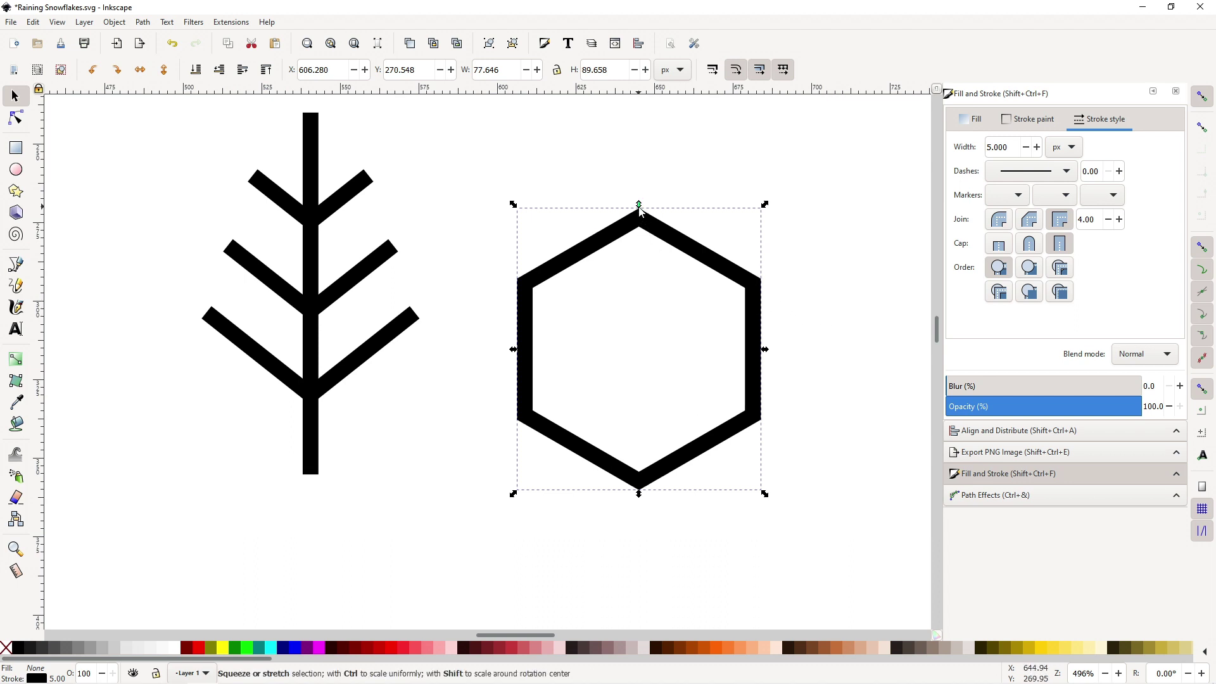
left_click_drag(639, 211, 640, 269)
scroll(735, 298, "down", 1)
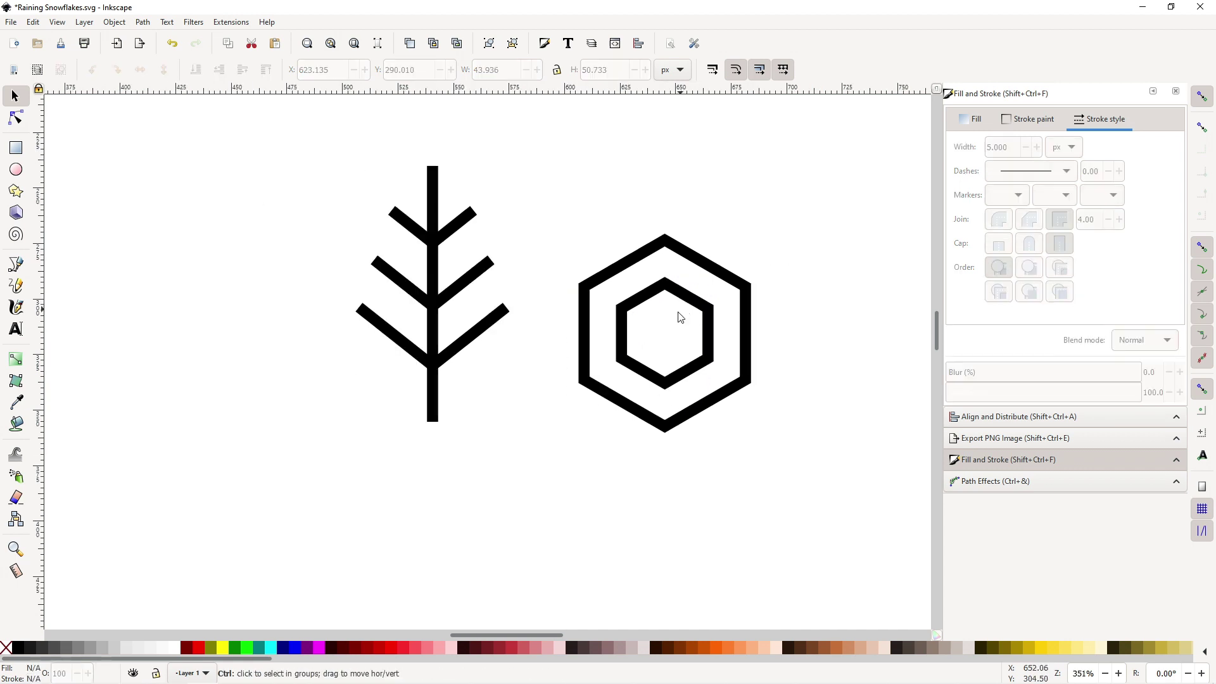
left_click(677, 318)
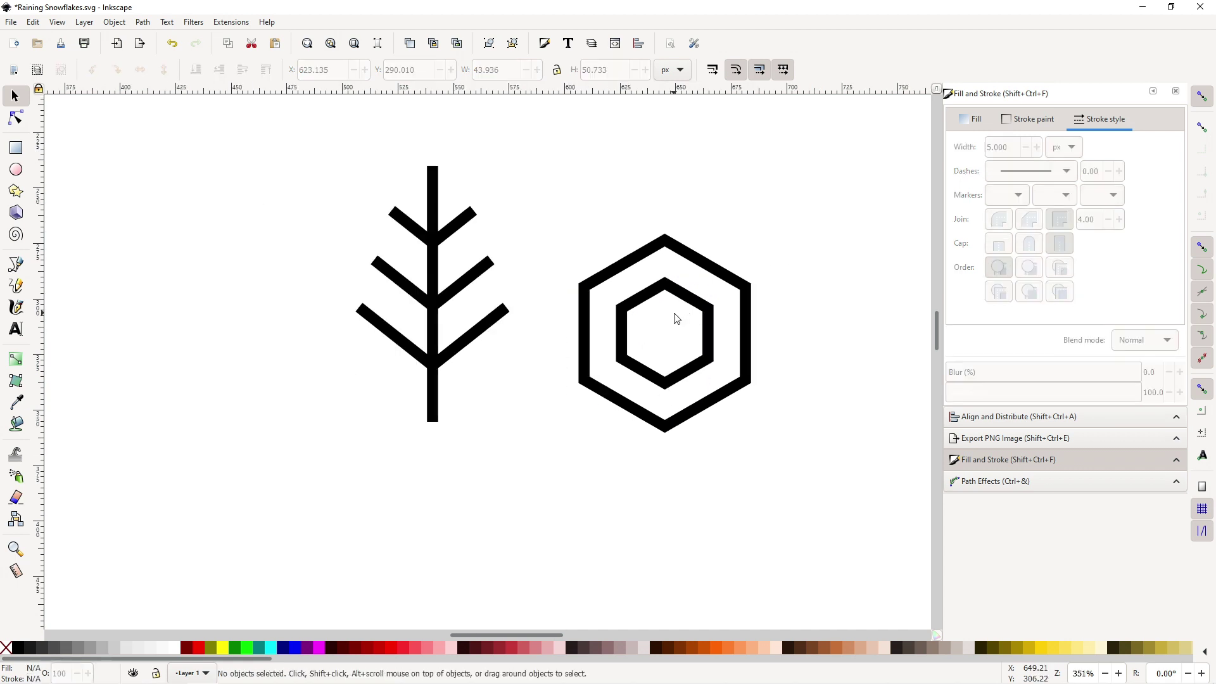
left_click_drag(295, 142, 543, 493)
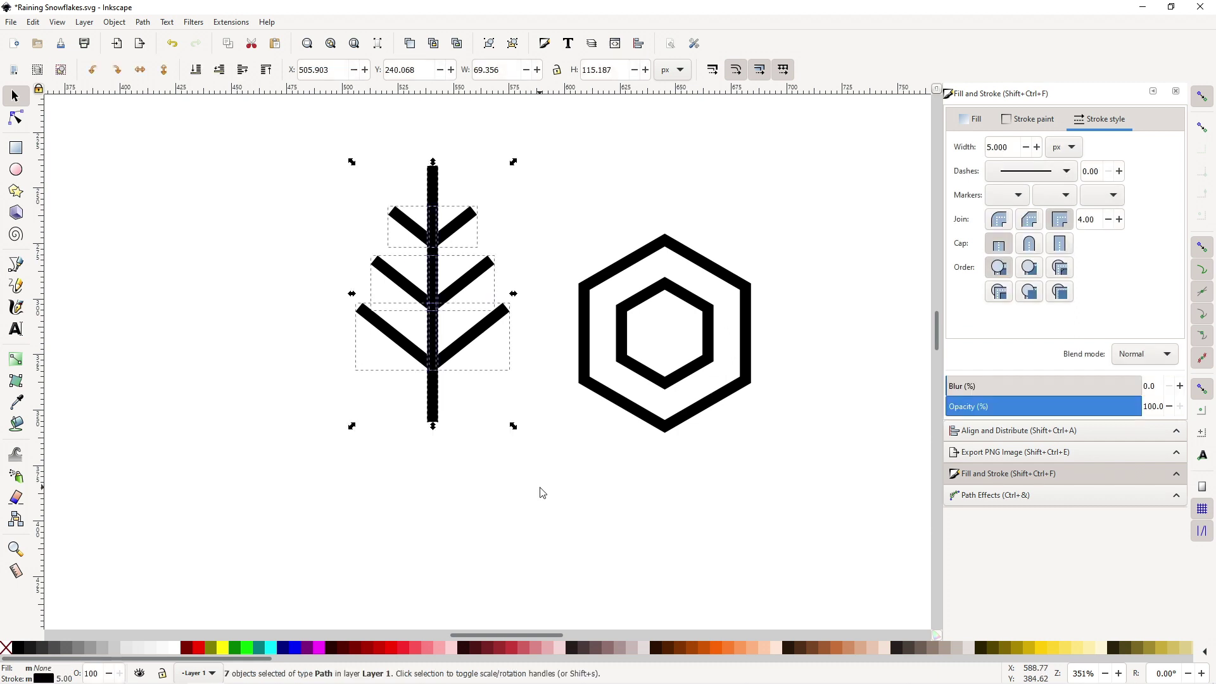
- Group the seven branch paths and attach the branch base to the hexagon's top corner
key("ctrl")
key("ctrl+g")
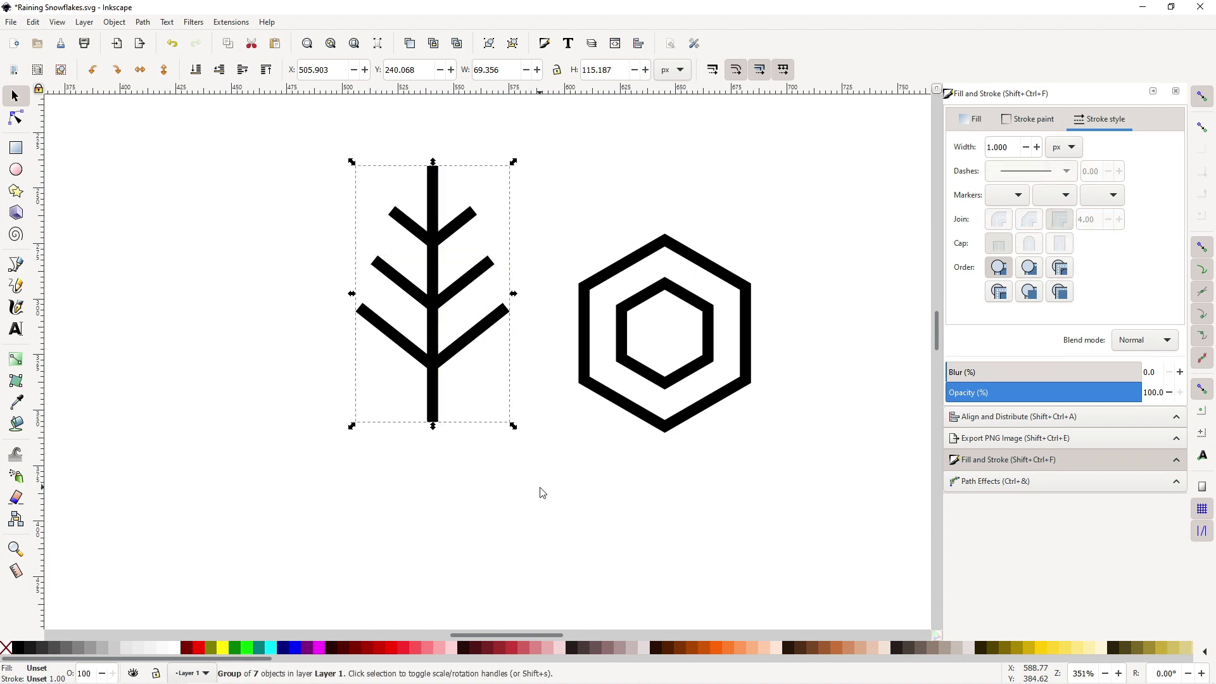
scroll(481, 450, "down", 1)
left_click_drag(450, 413, 615, 285)
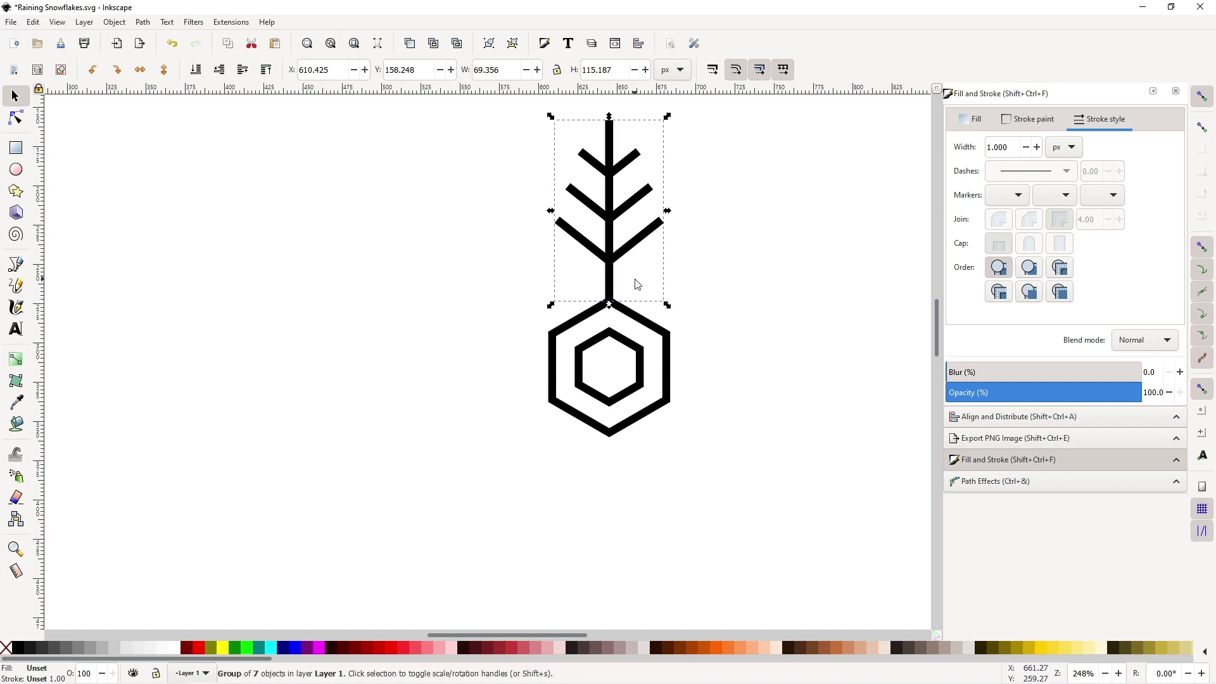
- Duplicate the branch, flip it vertically and place it below the hexagon
key("ctrl+d")
left_click(166, 70)
left_click_drag(638, 196, 637, 509)
scroll(534, 199, "down", 2)
scroll(534, 199, "right", 3)
- Duplicate both vertical branches and rotate the copies by 60° to fill the six arms
left_click(534, 199, "shift")
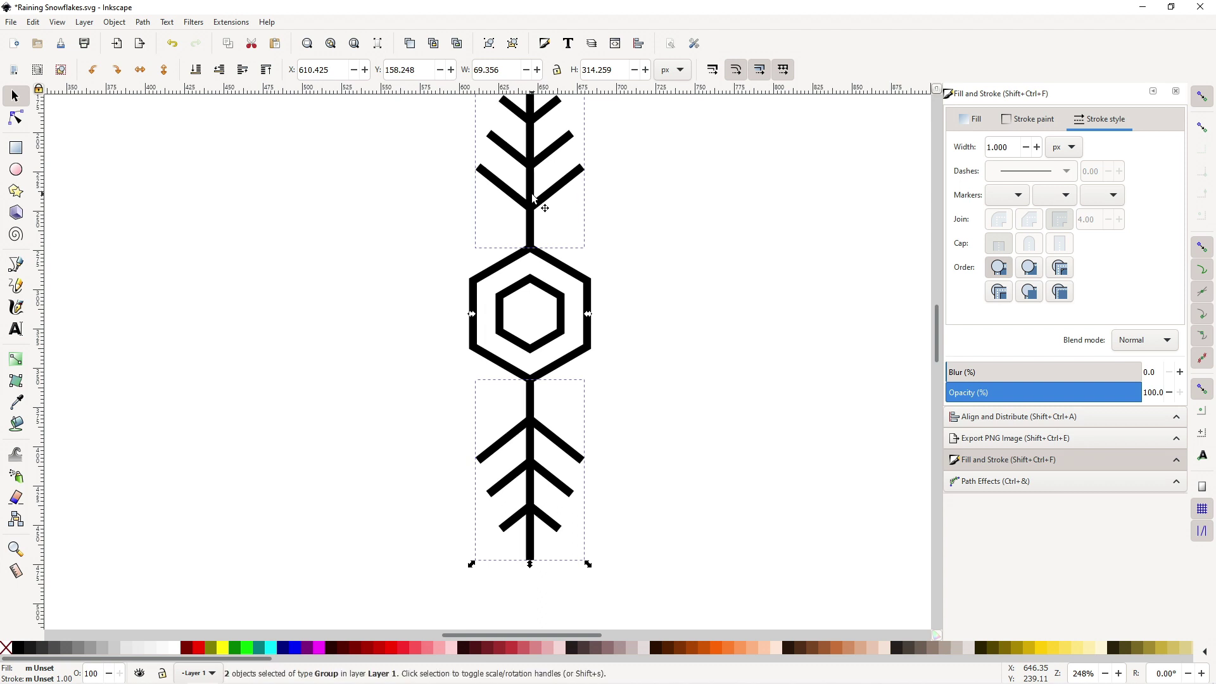
scroll(544, 202, "up", 2)
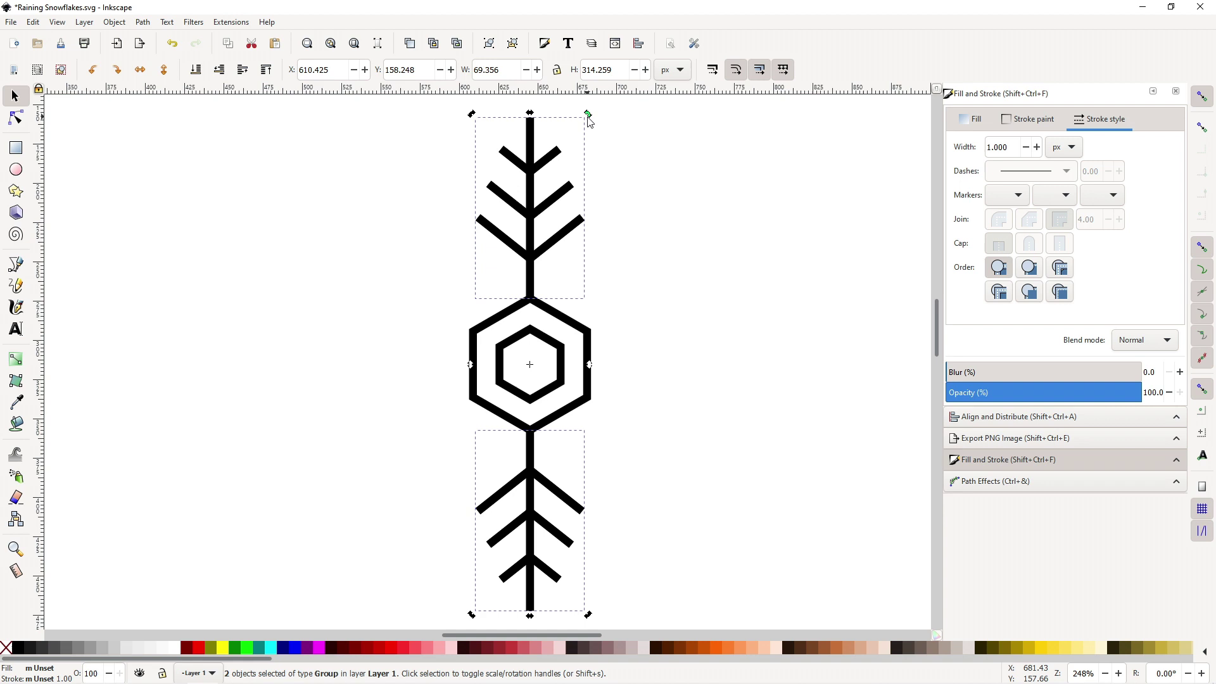
key("ctrl+d")
left_click_drag(588, 114, 748, 293)
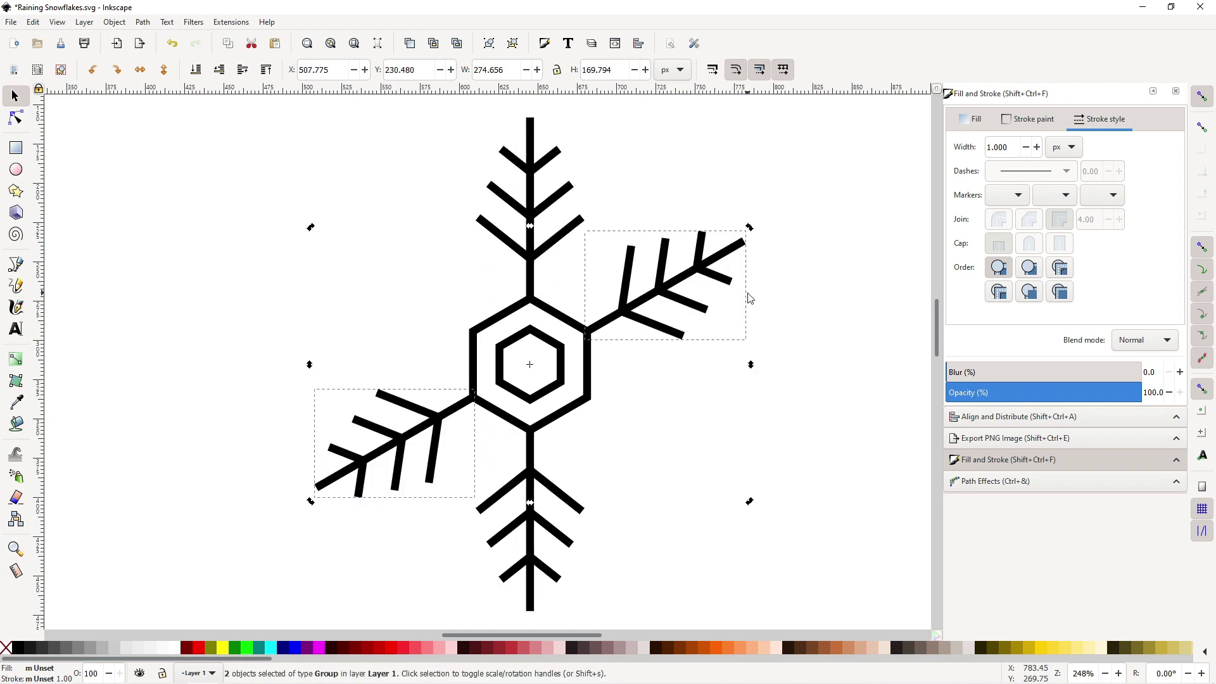
left_click_drag(752, 234, 757, 486)
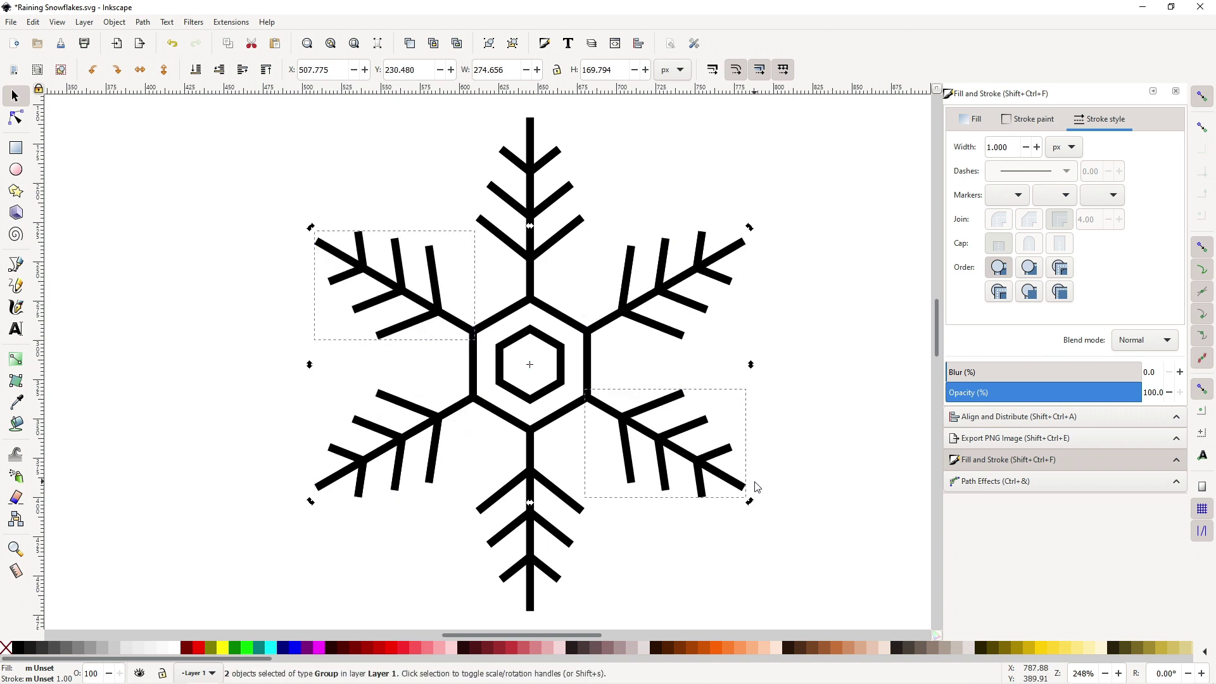
left_click(787, 347)
scroll(752, 336, "down", 1)
- Select the whole finished snowflake with Ctrl+A
key("ctrl+a")
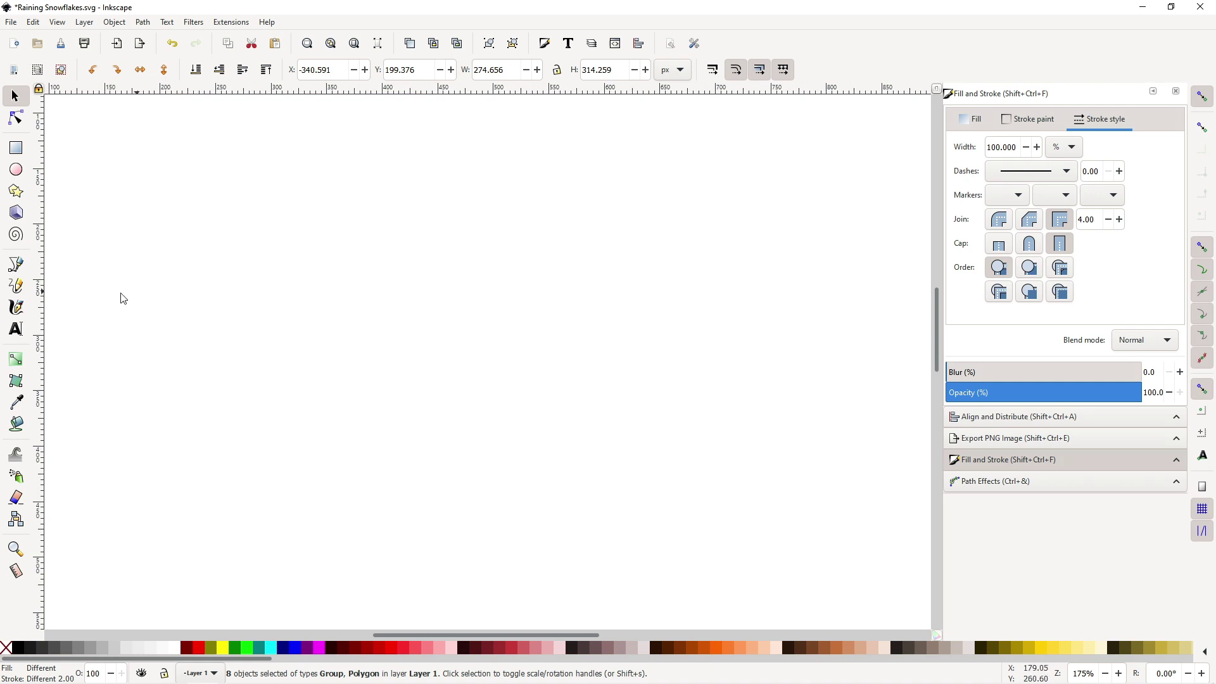
- Draw a closed path with a straight vertical left edge and two curved points on the right
left_click(16, 265)
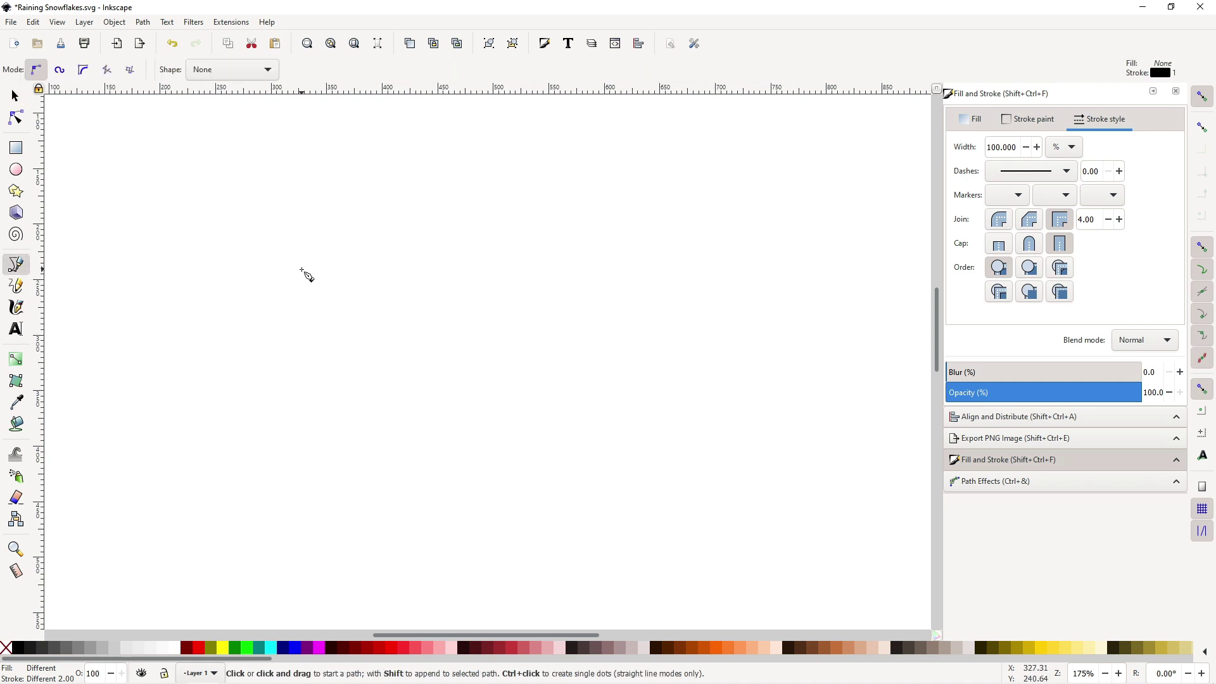
left_click(493, 152)
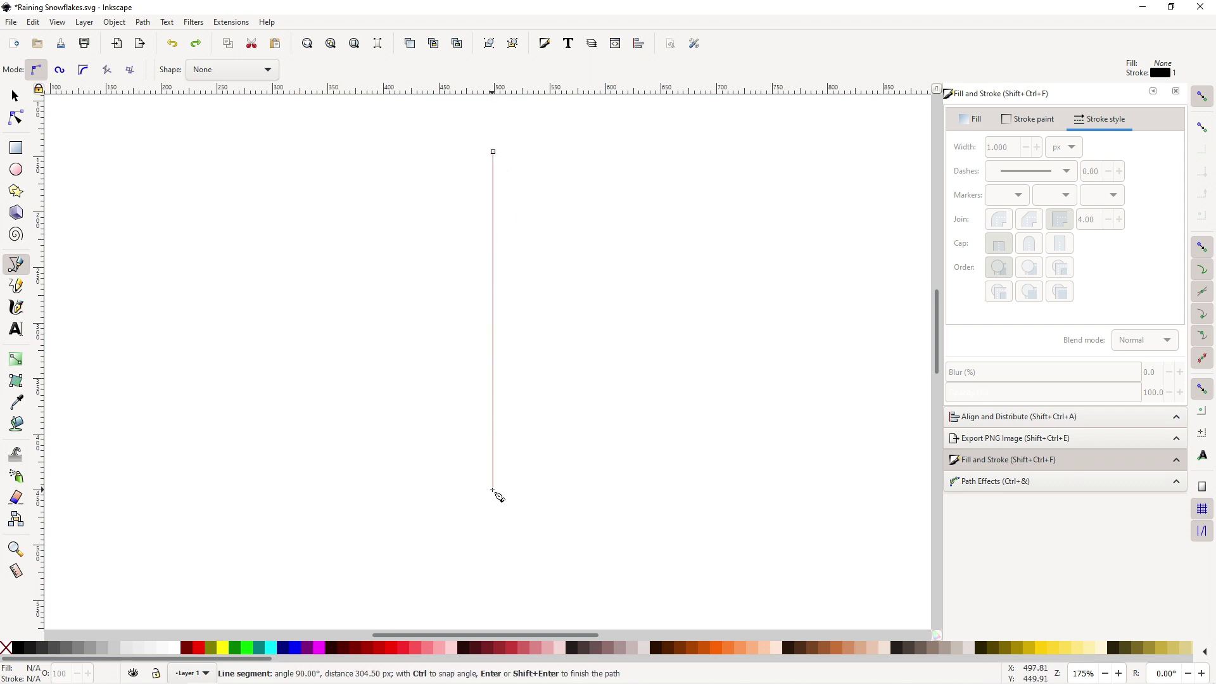
left_click(494, 490)
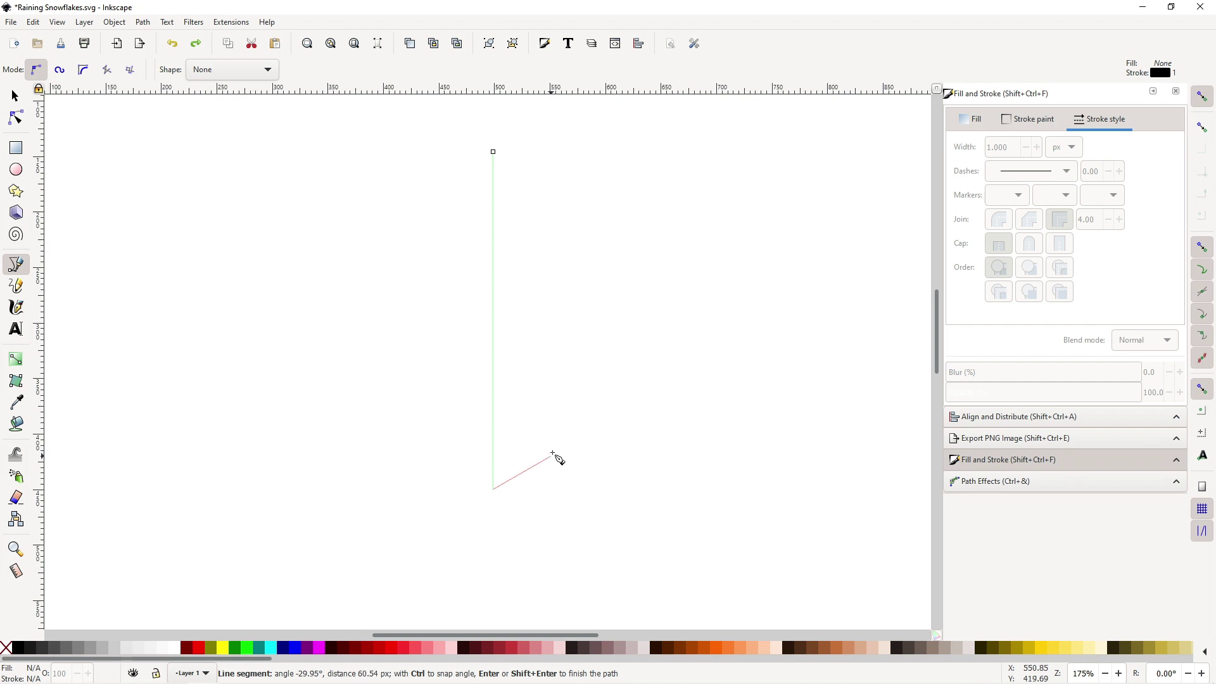
left_click_drag(599, 375, 607, 295)
left_click_drag(536, 258, 559, 170)
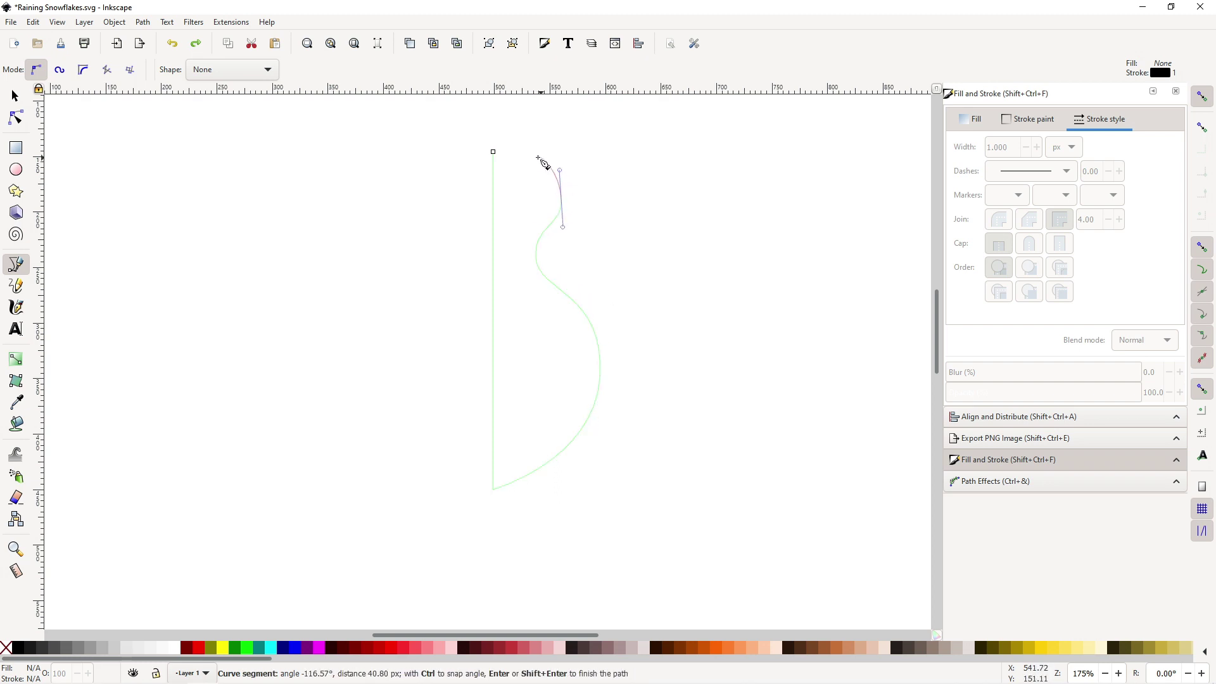
left_click(494, 152)
- Adjust the path's nodes and handles to make the right edge wavy
key("n")
key("3")
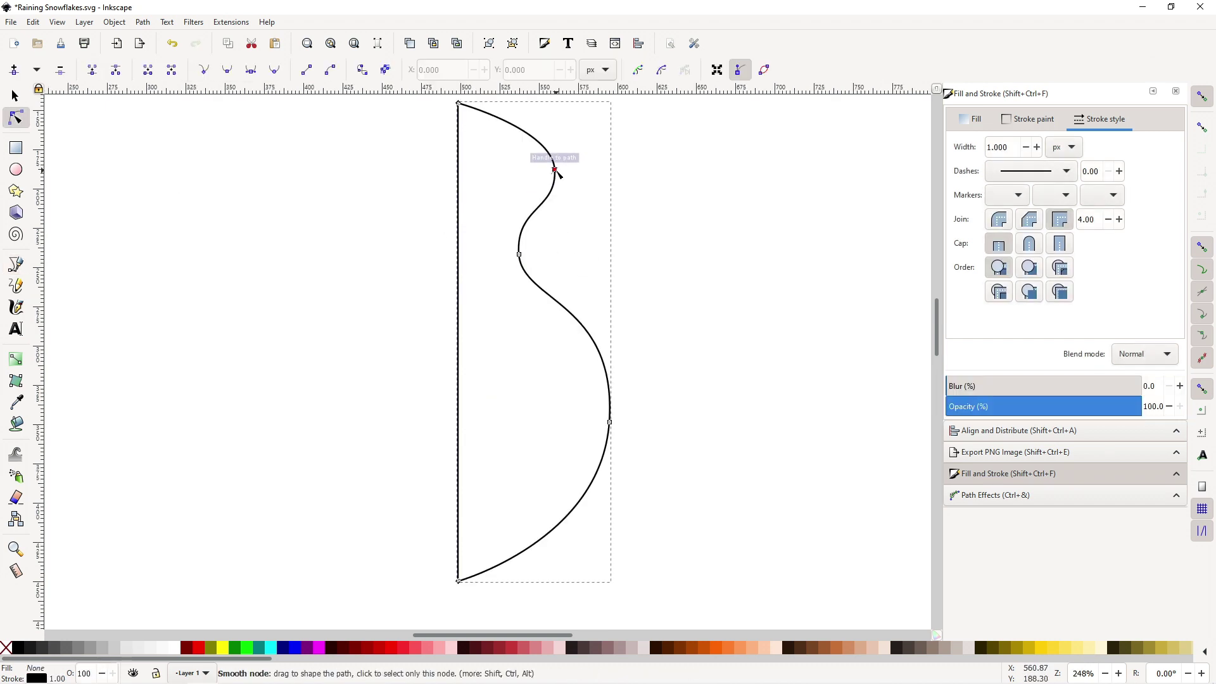
left_click_drag(555, 169, 532, 178)
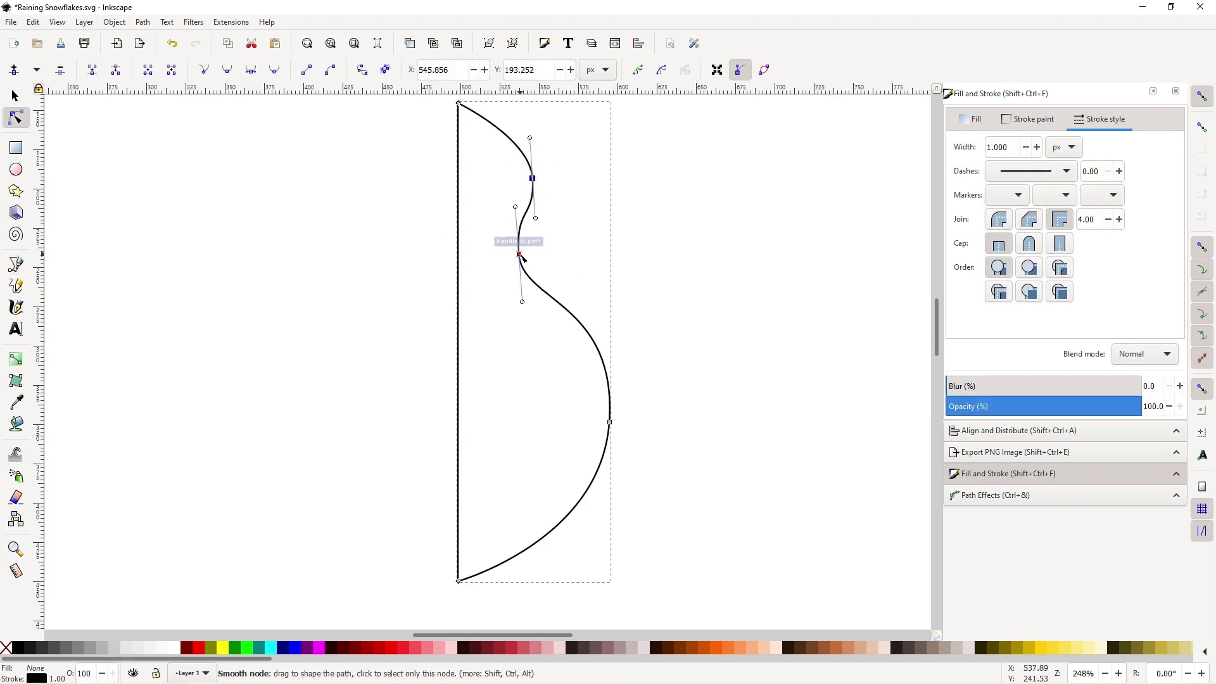
left_click_drag(519, 254, 507, 288)
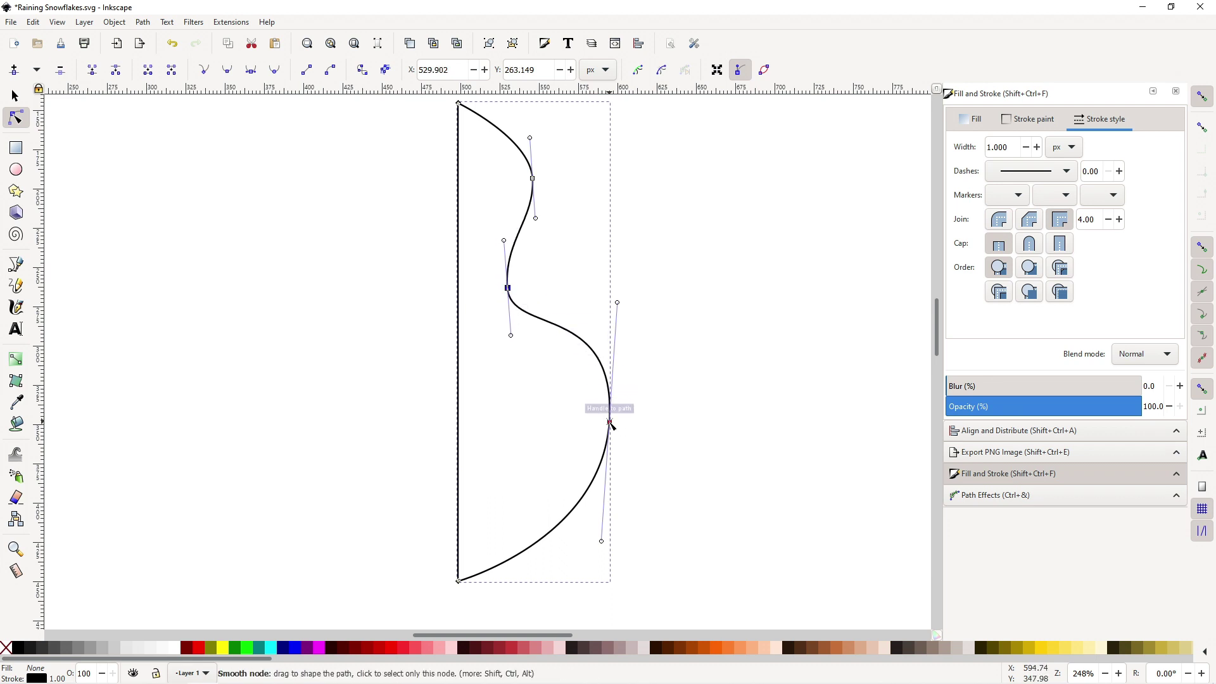
left_click_drag(609, 421, 570, 422)
left_click_drag(576, 302, 569, 304)
left_click_drag(511, 335, 508, 336)
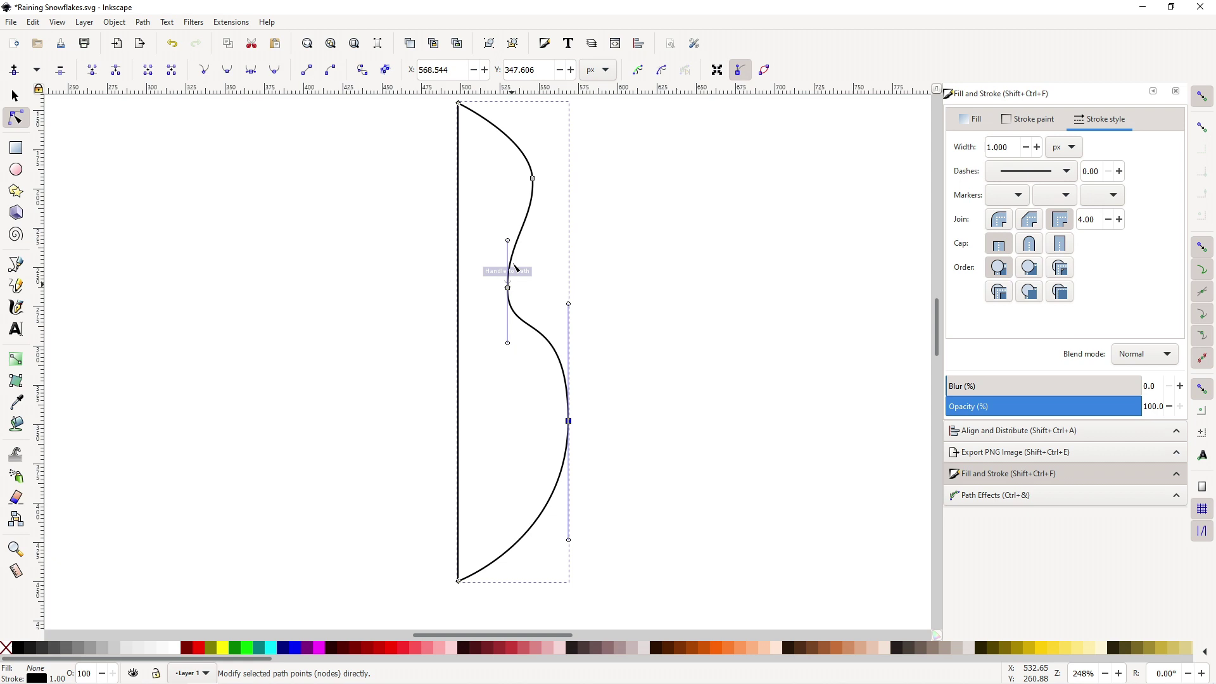
left_click_drag(507, 288, 496, 277)
- Draw a cut-out shape along the left edge and bend its inner curves
left_click(18, 266)
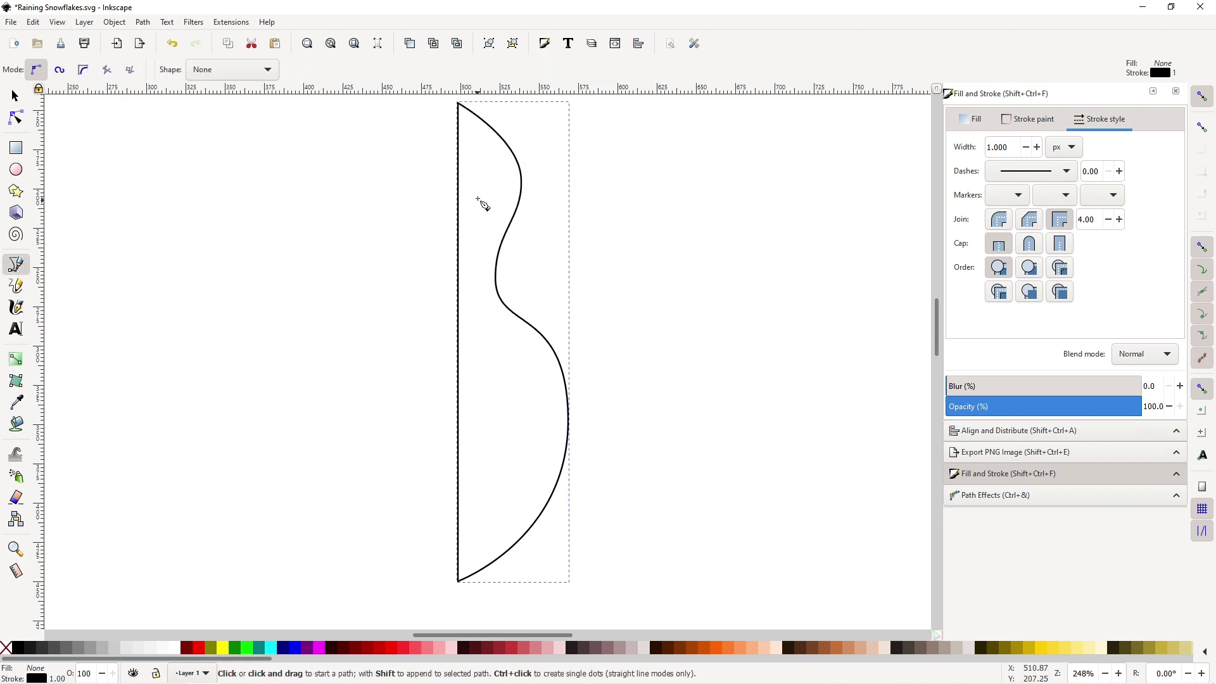
left_click(459, 145)
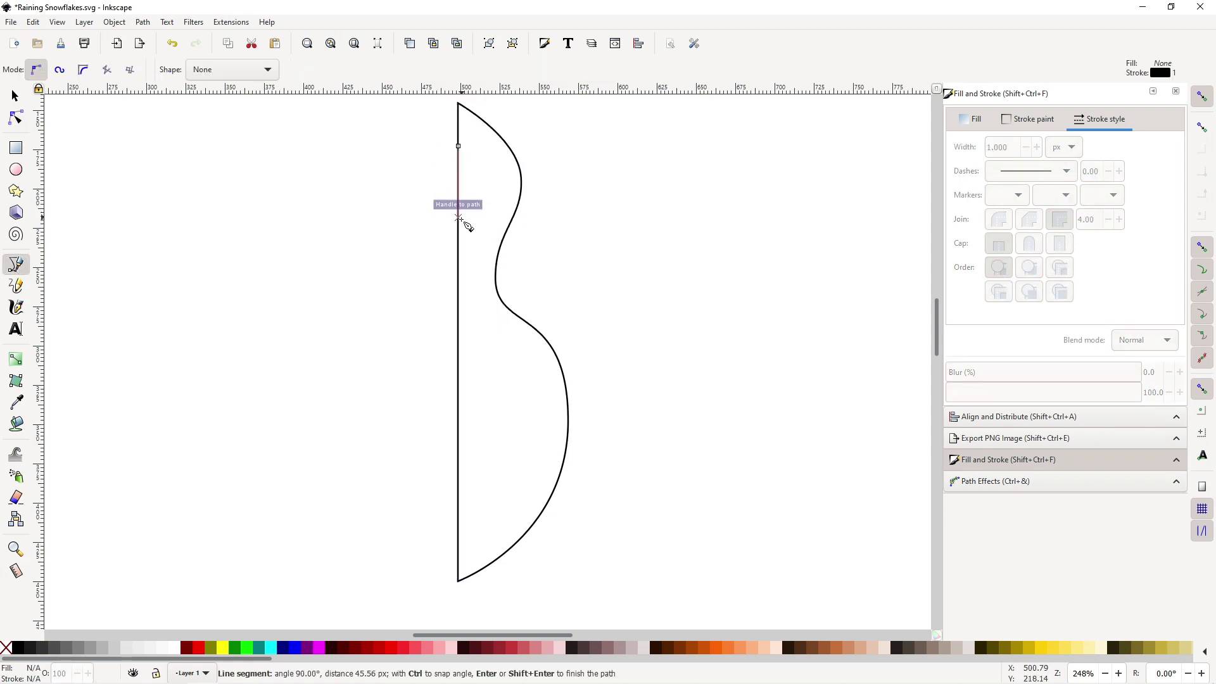
left_click(458, 147)
key("n")
left_click_drag(491, 230, 495, 222)
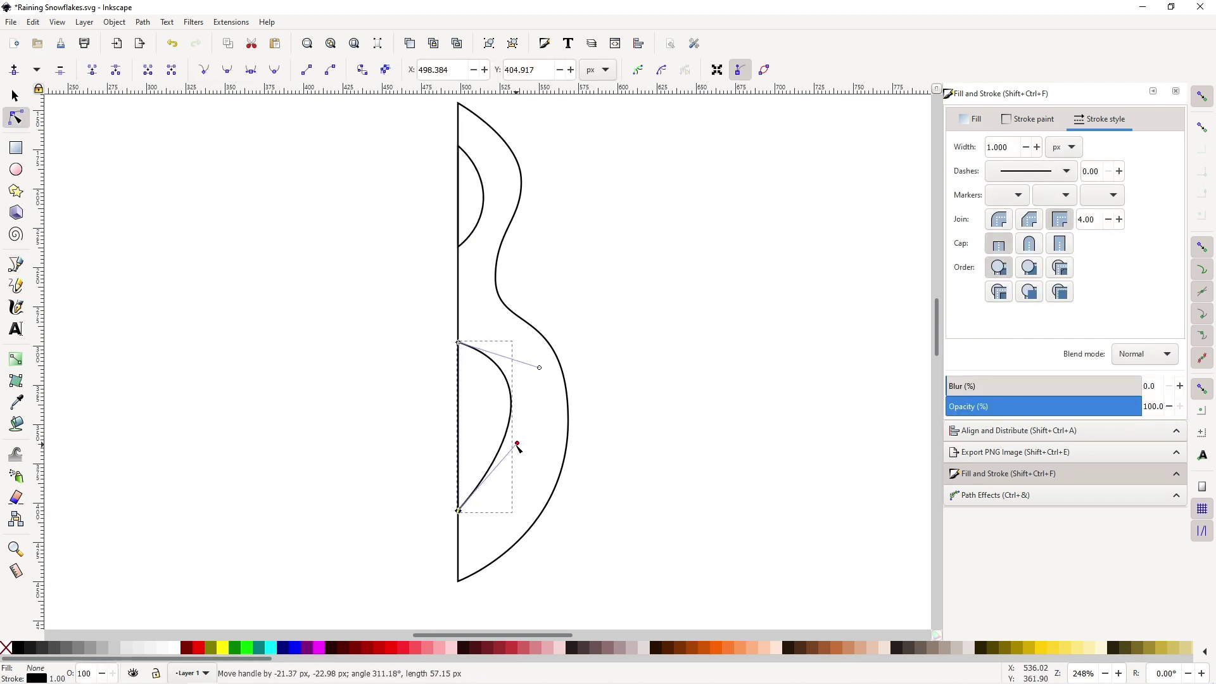
left_click_drag(518, 445, 503, 427)
- Draw a short slanted line in the lower bulge and bow it into a thin crescent sliver
key("b")
left_click(527, 446)
double_click(499, 502)
key("n")
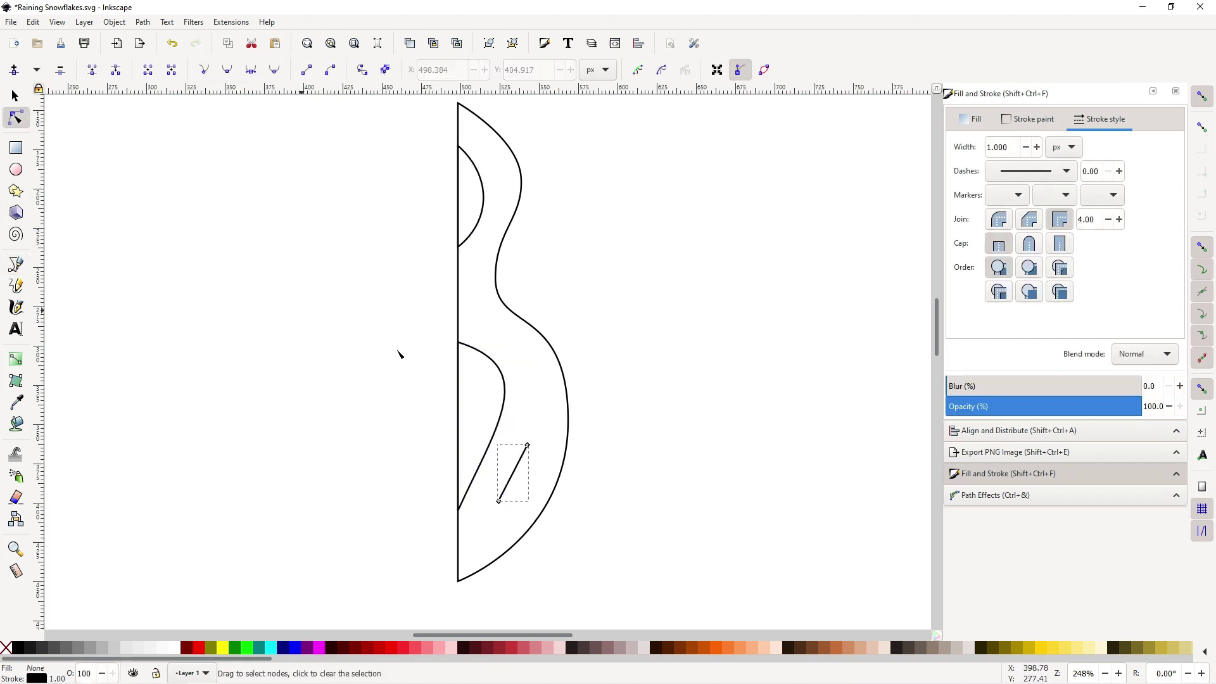
scroll(529, 467, "up", 2)
left_click_drag(511, 431, 480, 419)
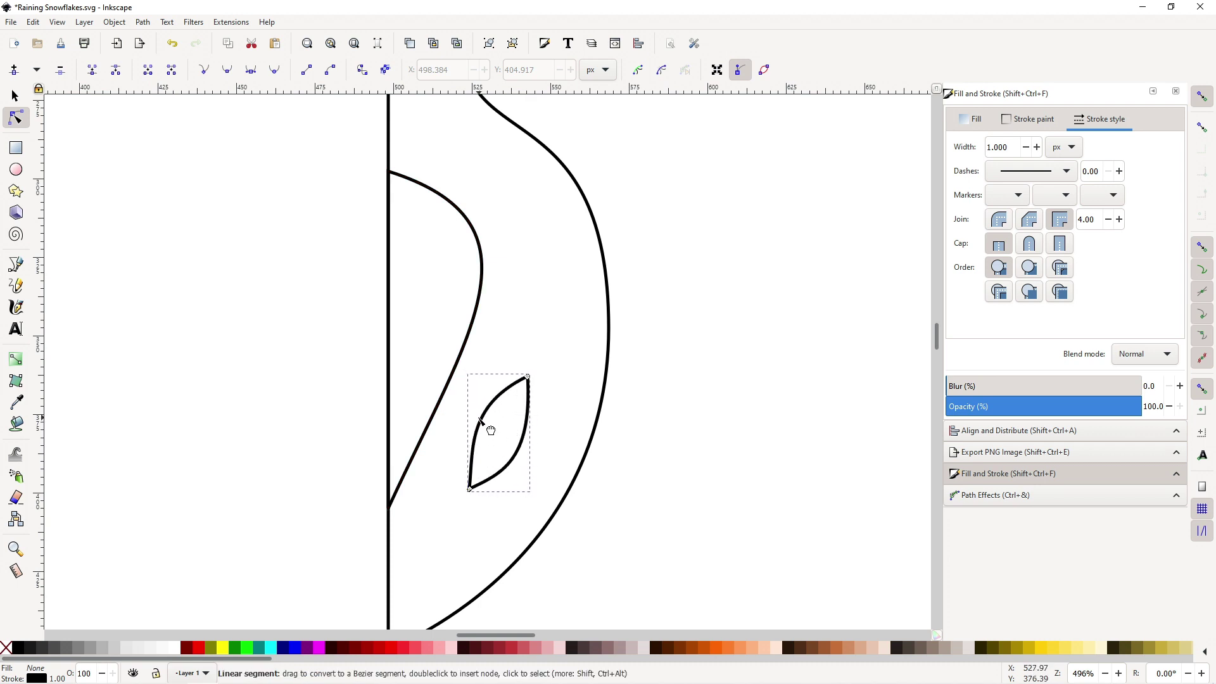
left_click_drag(528, 377, 550, 298)
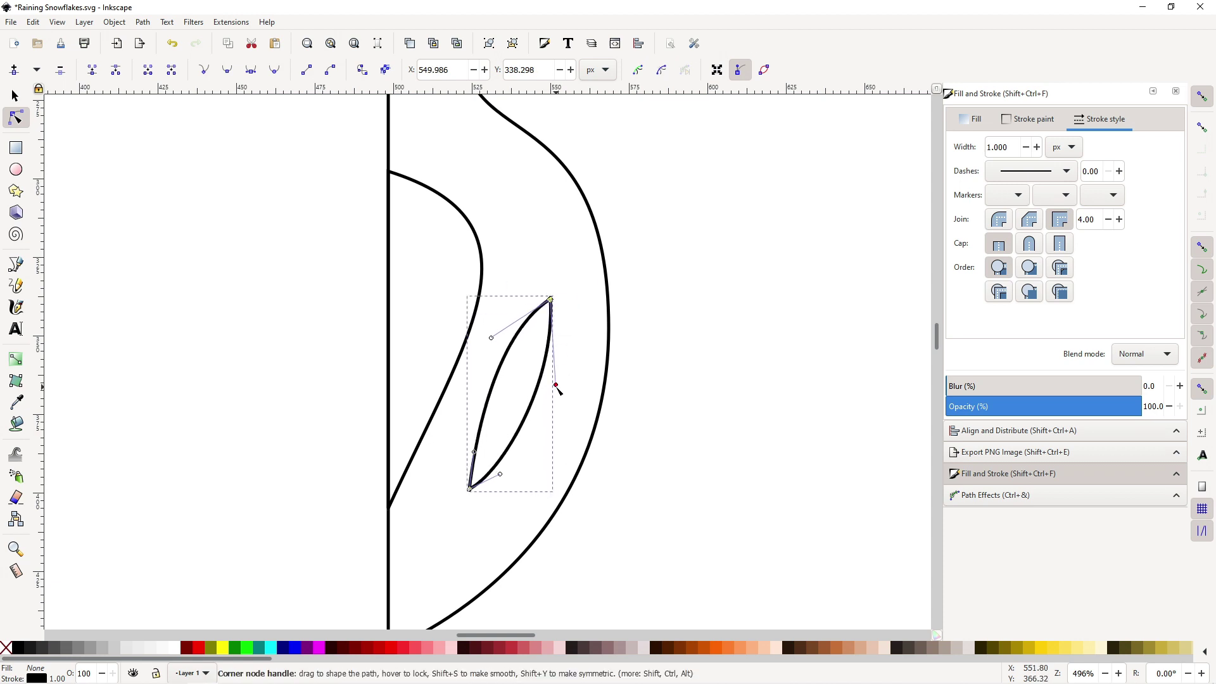
left_click_drag(556, 385, 573, 380)
left_click_drag(492, 337, 512, 380)
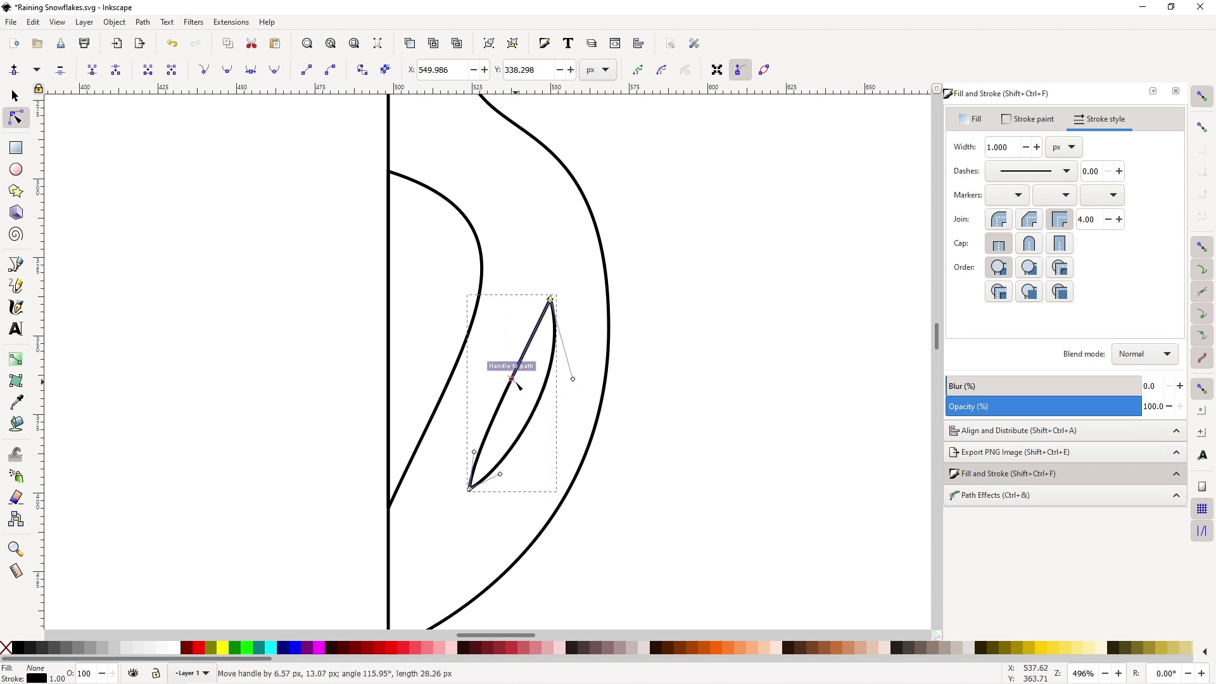
left_click(667, 323)
scroll(667, 323, "down", 3)
scroll(684, 320, "up", 1)
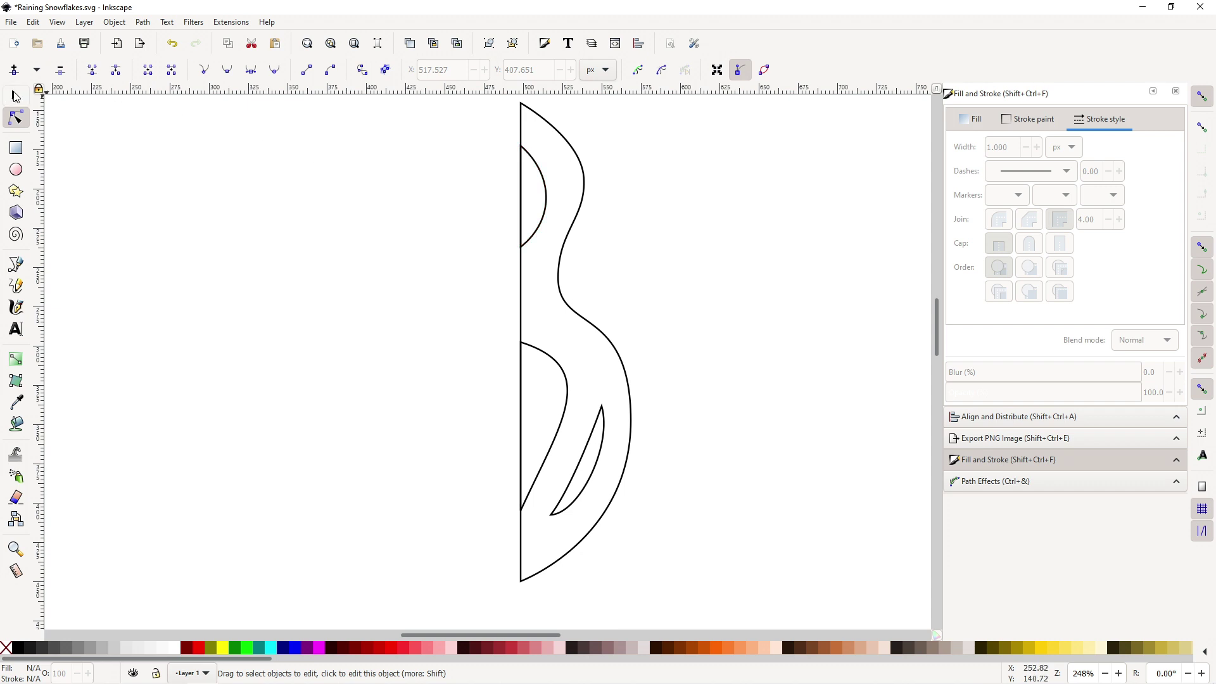
- Group the half-arm's paths, duplicate the group and set the copy aside to the left
key("s")
scroll(527, 193, "down", 1)
left_click_drag(610, 117, 475, 494)
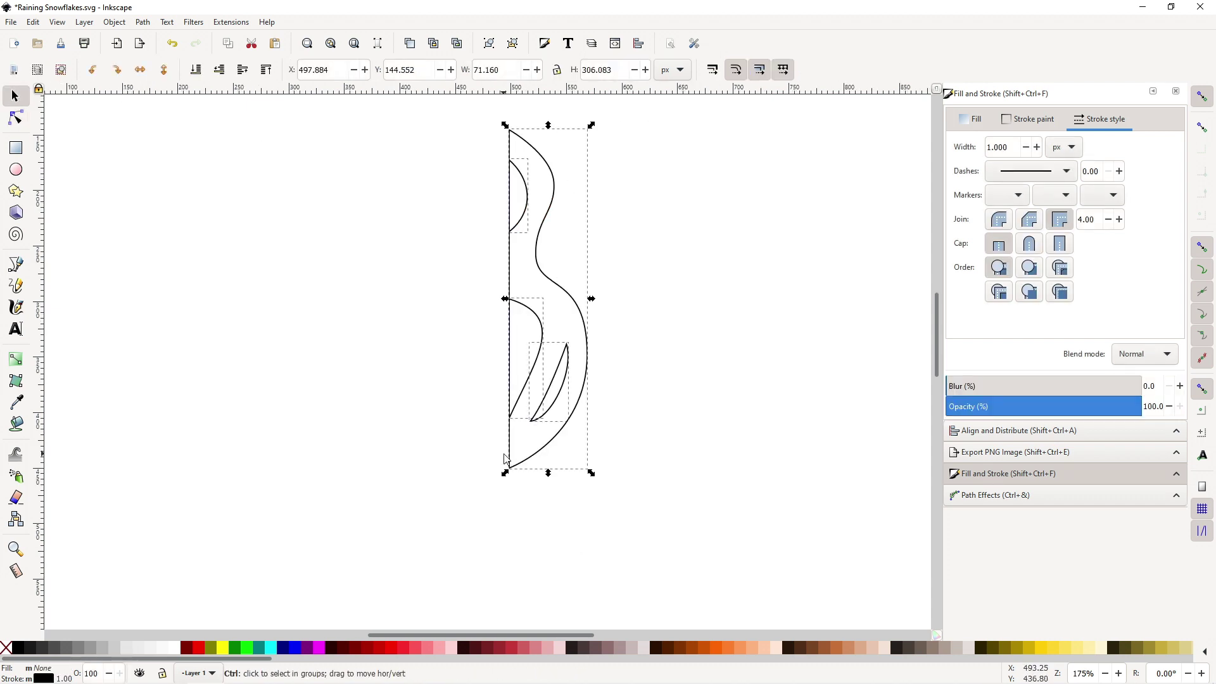
key("ctrl+g")
key("ctrl+d")
left_click_drag(568, 312, 126, 282)
- Combine the three inner curves into one path with Ctrl+K
scroll(527, 288, "up", 1)
left_click(532, 319)
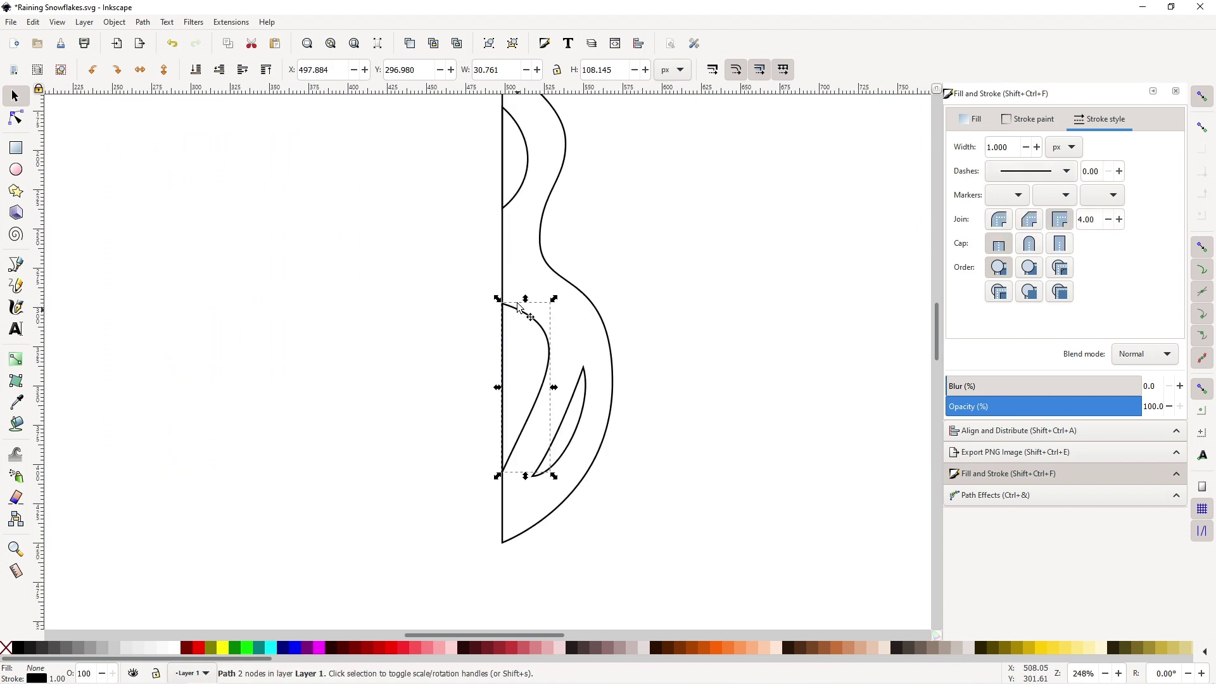
left_click(519, 198, "shift")
left_click(581, 375, "shift")
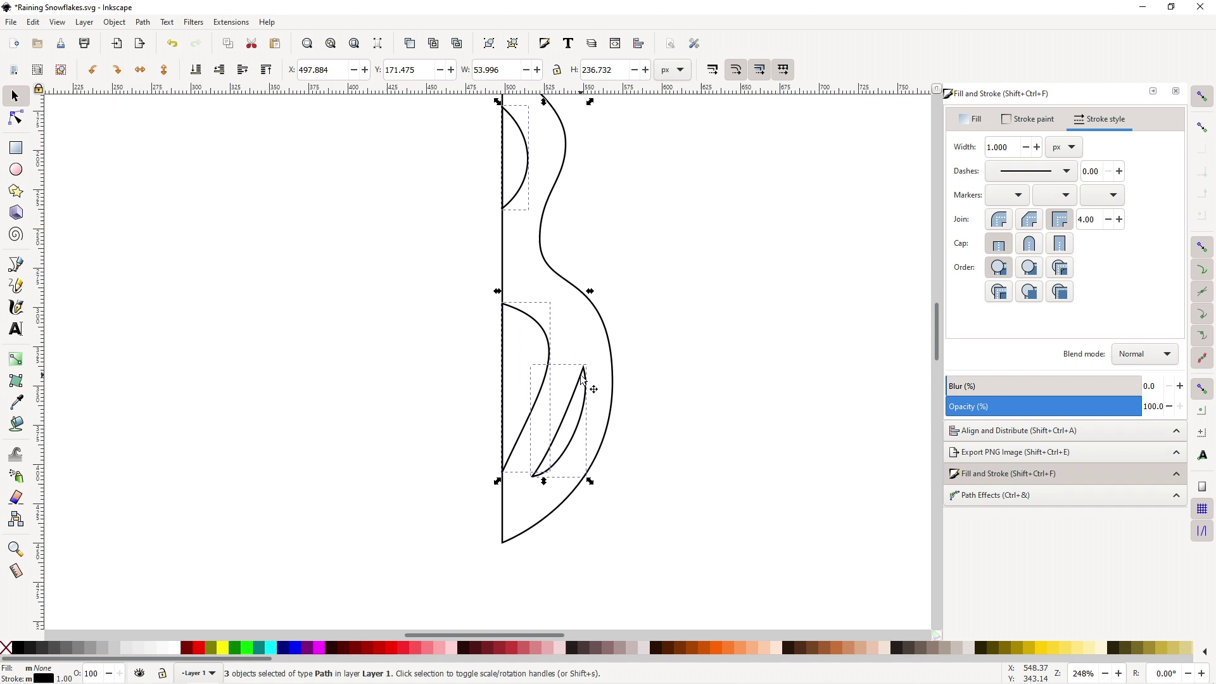
key("ctrl+k")
- Add the outer curve and union everything into one notched outline
scroll(623, 348, "up", 1)
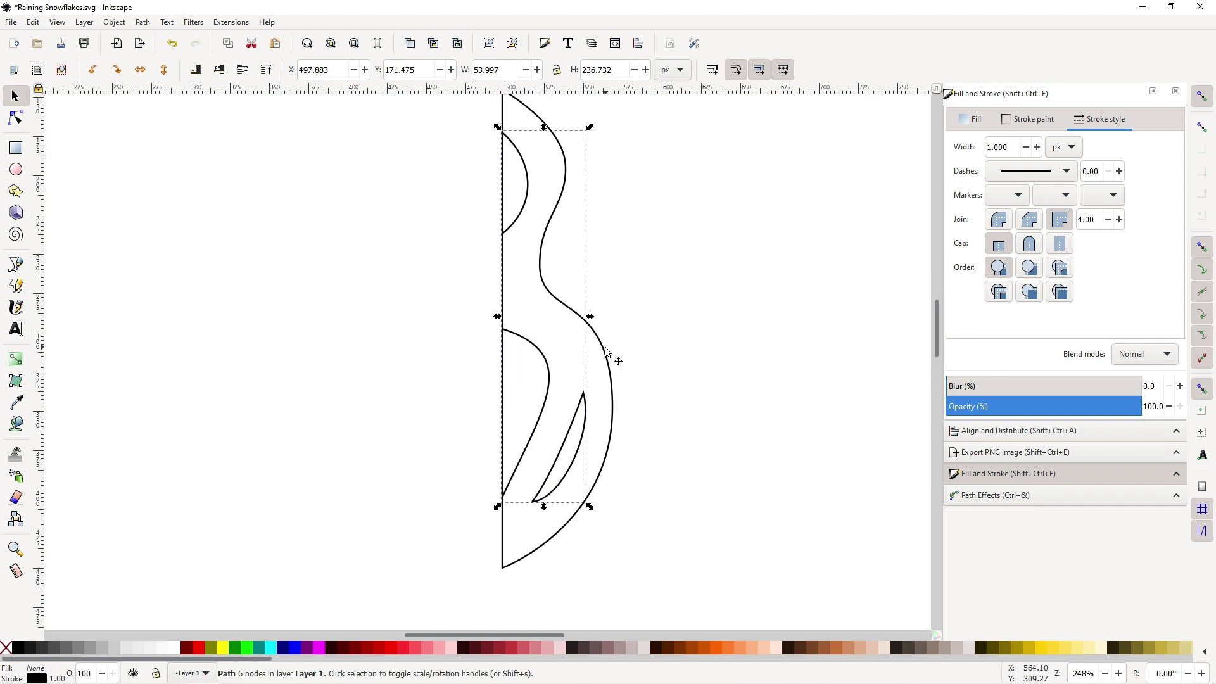
left_click(605, 351, "shift")
scroll(605, 352, "up", 2)
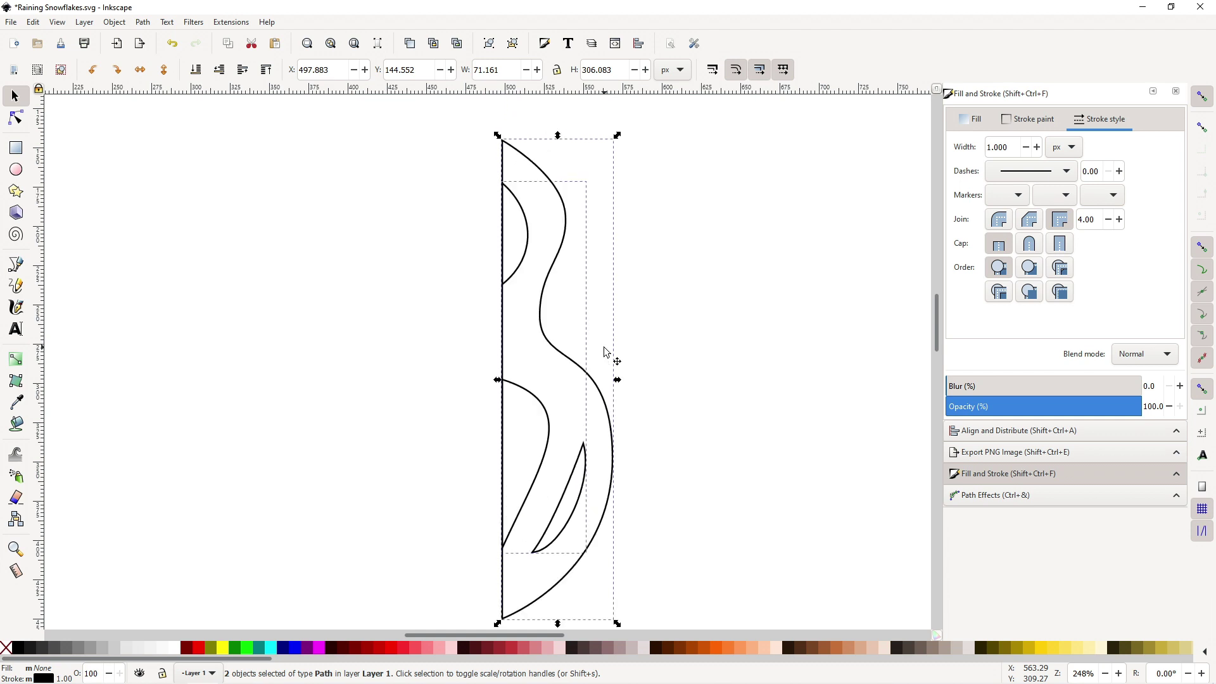
key("ctrl+plus")
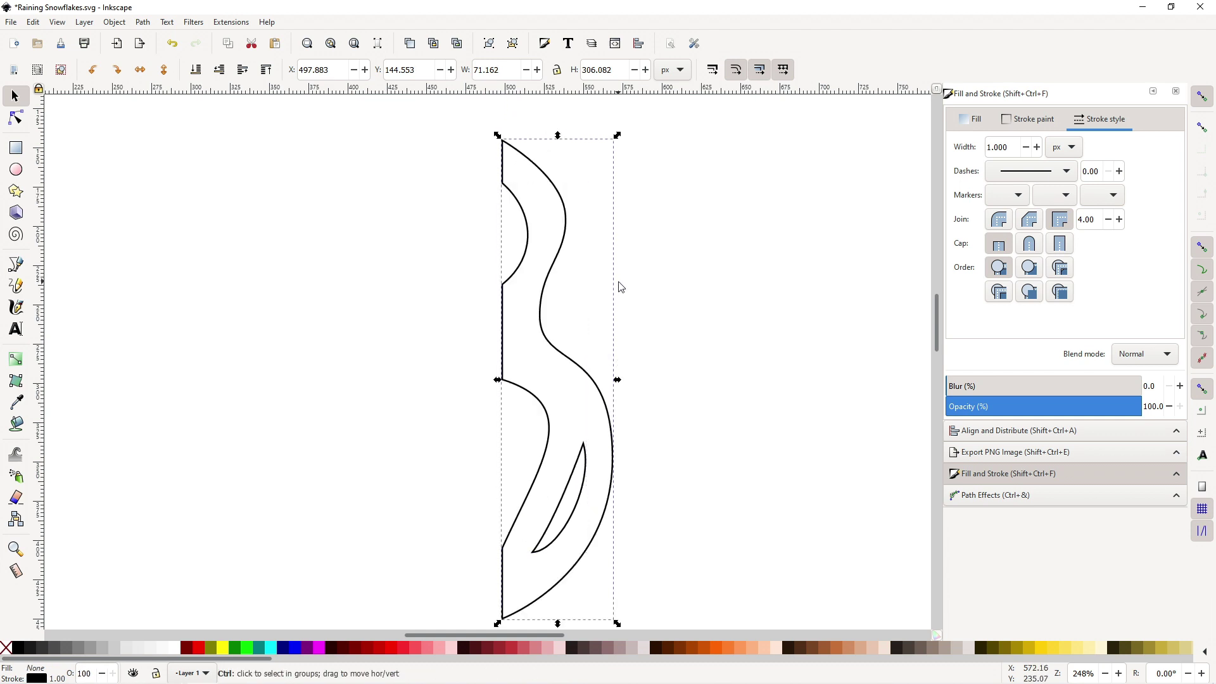
scroll(620, 287, "down", 1)
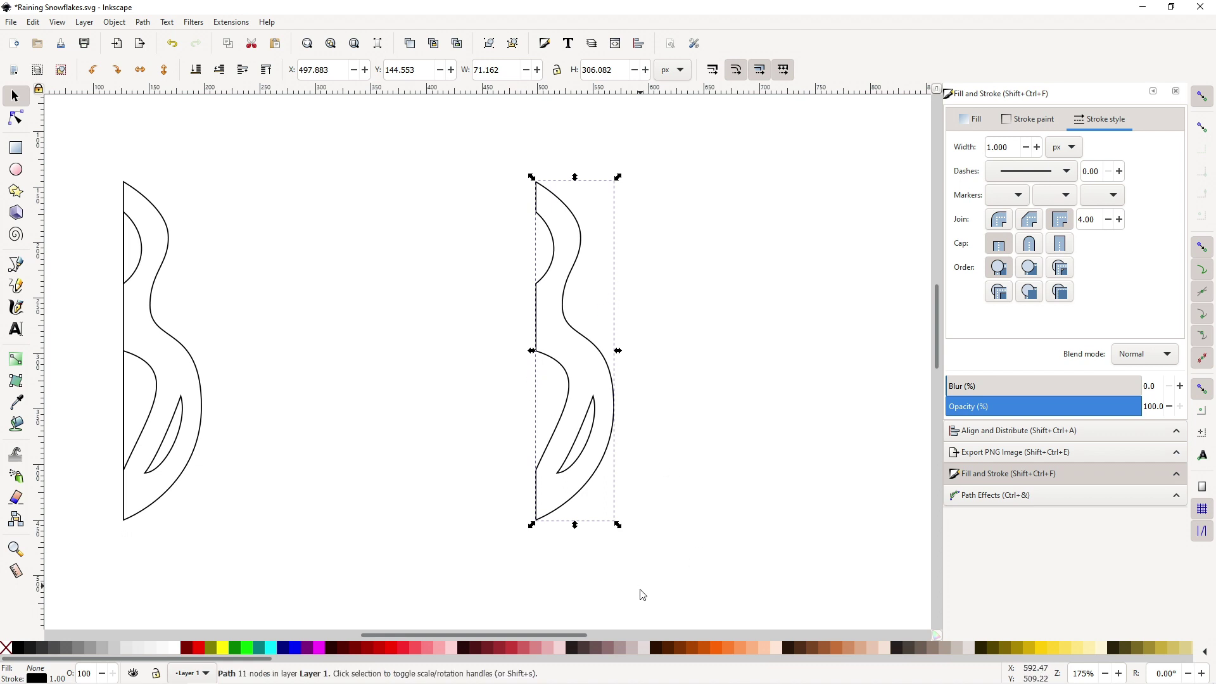
- Fill the half-arm pink with no stroke, then combine it with a mirrored copy along its straight edge
left_click(431, 648)
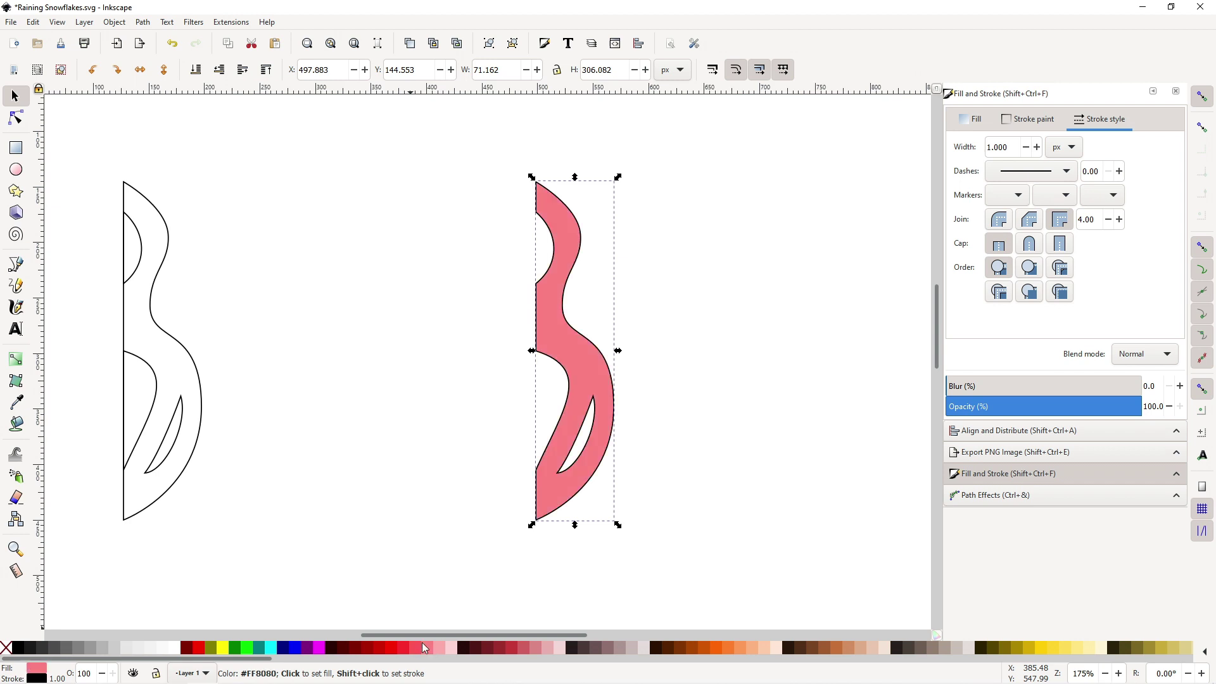
left_click(7, 649, "shift")
key("ctrl+d")
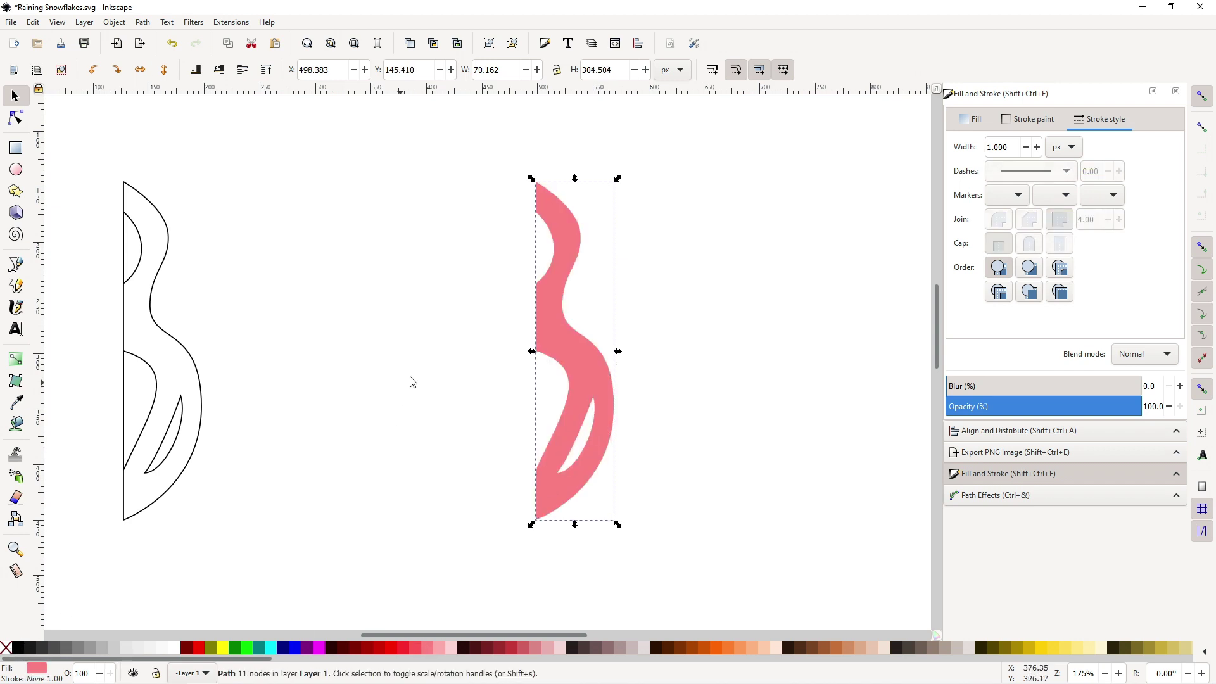
left_click(140, 69)
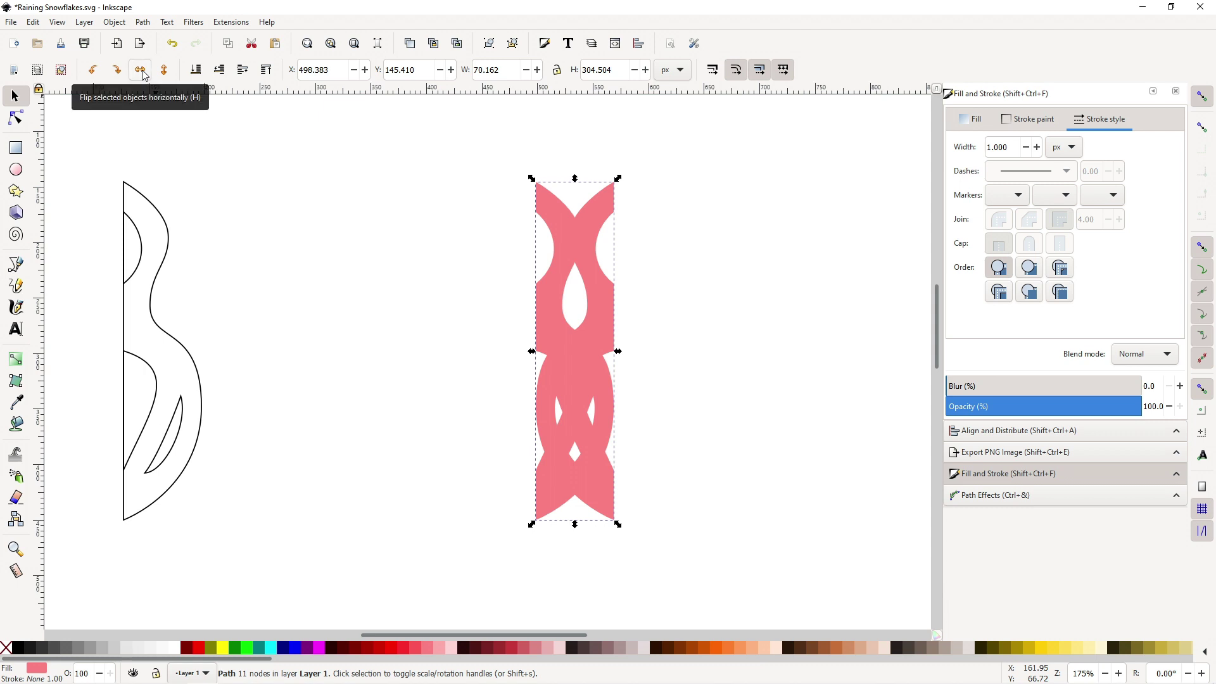
left_click_drag(597, 206, 520, 205)
left_click(573, 233, "shift")
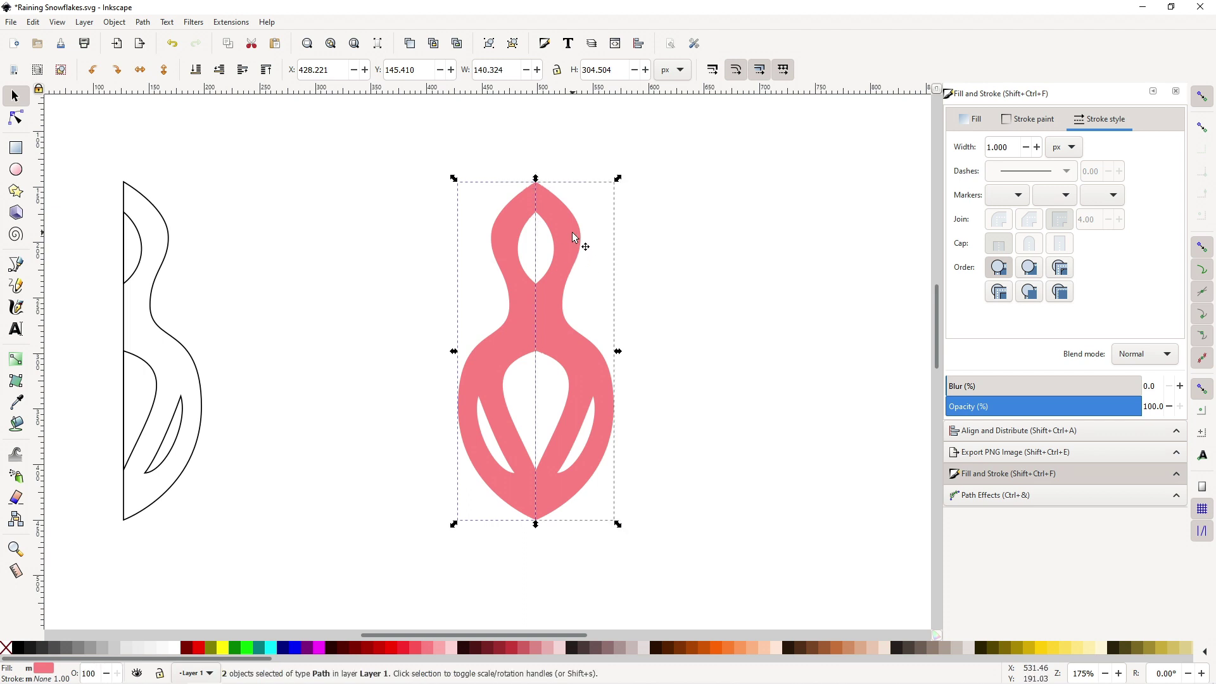
key("ctrl+plus")
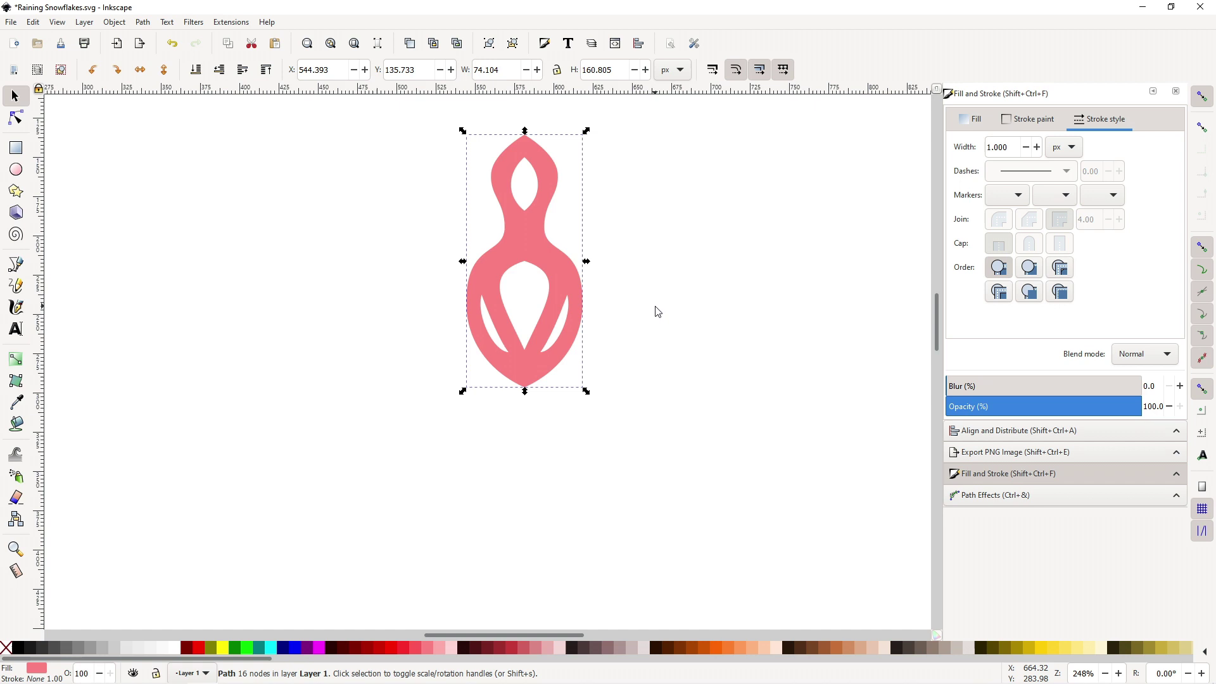
- Flip a copy of the arm vertically and place it tip to tip below the original
left_click(164, 72)
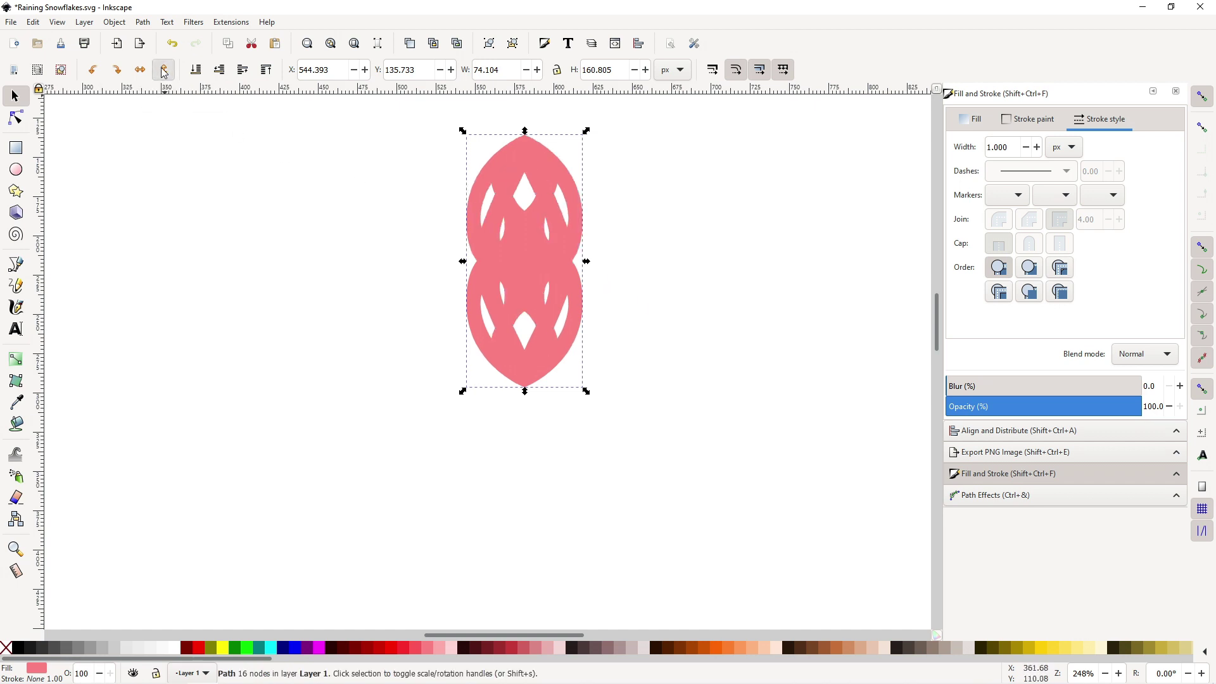
left_click_drag(549, 161, 548, 419)
left_click(554, 254, "shift")
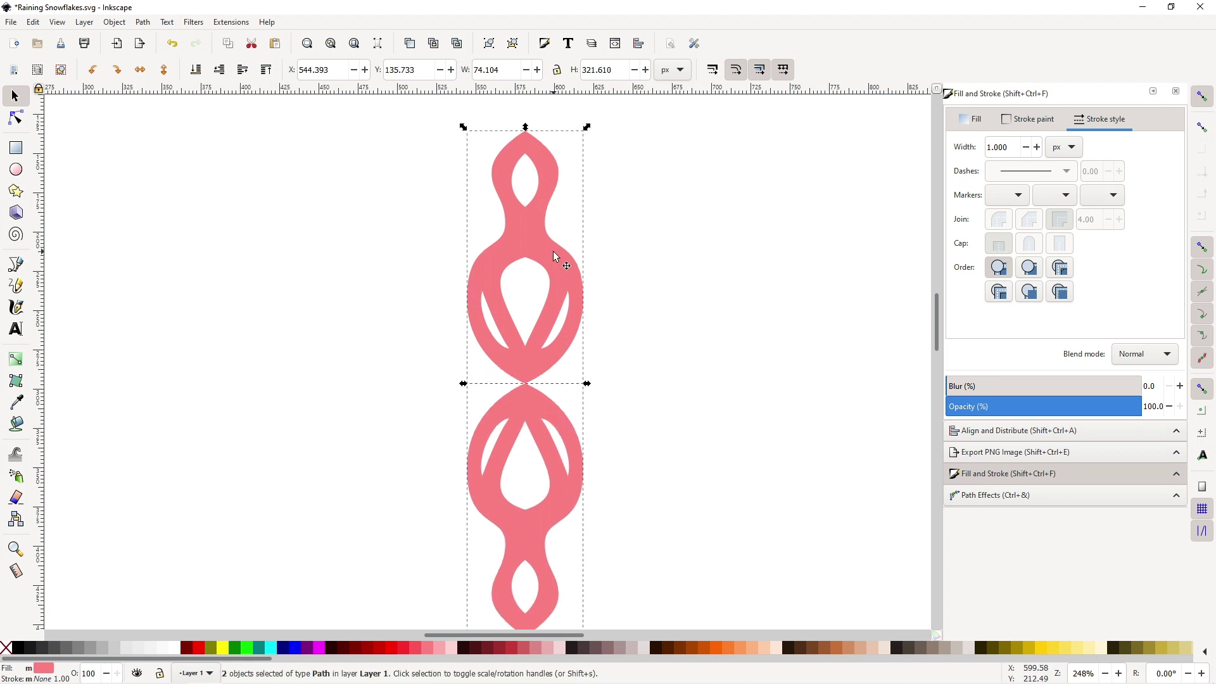
- Add two copies of the arm pair rotated 60° apart and group all six arms
key("ctrl")
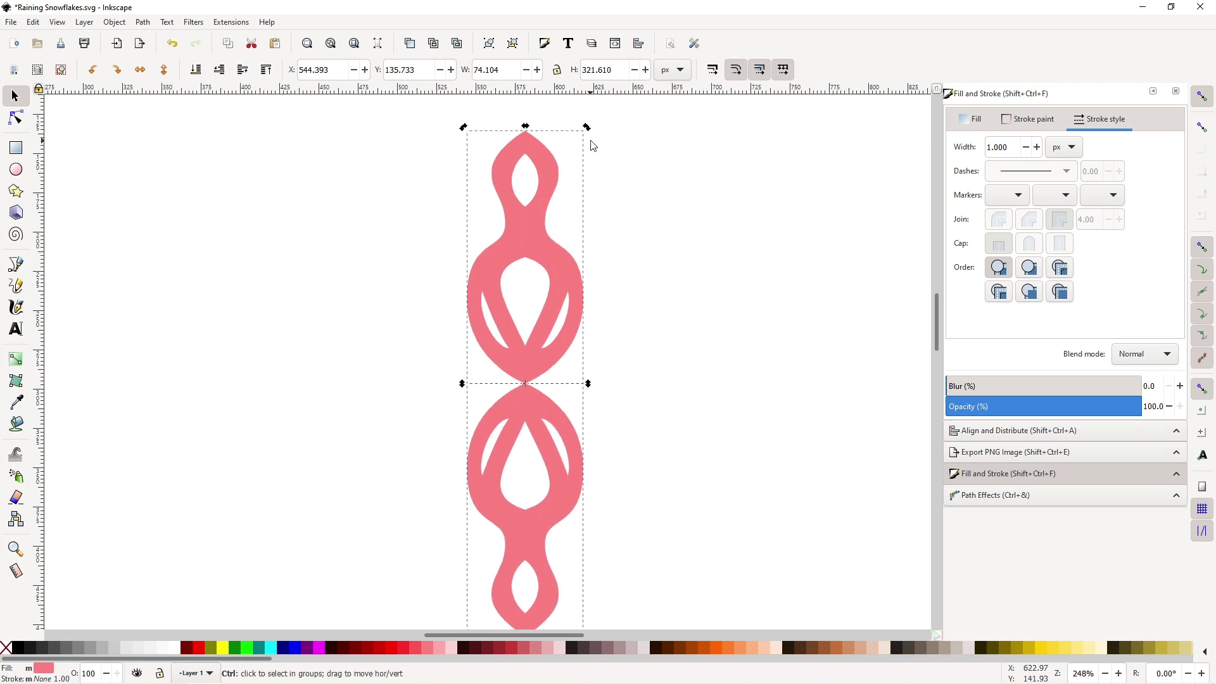
left_click_drag(588, 127, 700, 331)
left_click_drag(745, 247, 721, 488)
scroll(722, 501, "down", 1)
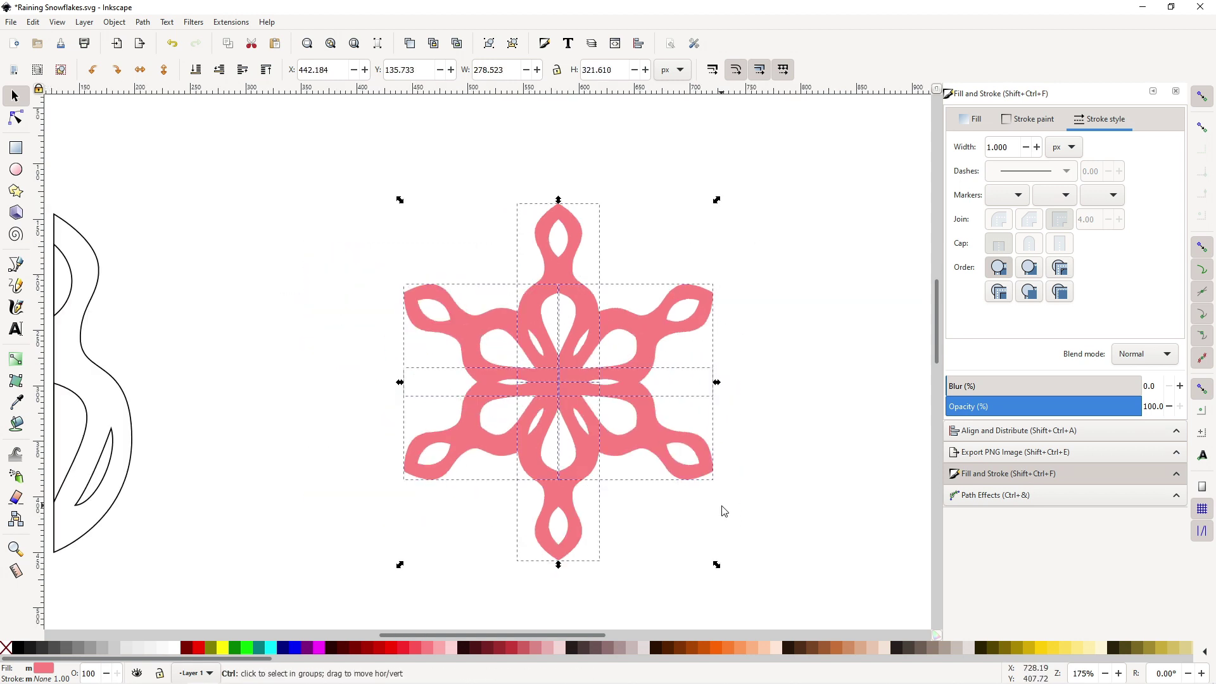
key("ctrl+g")
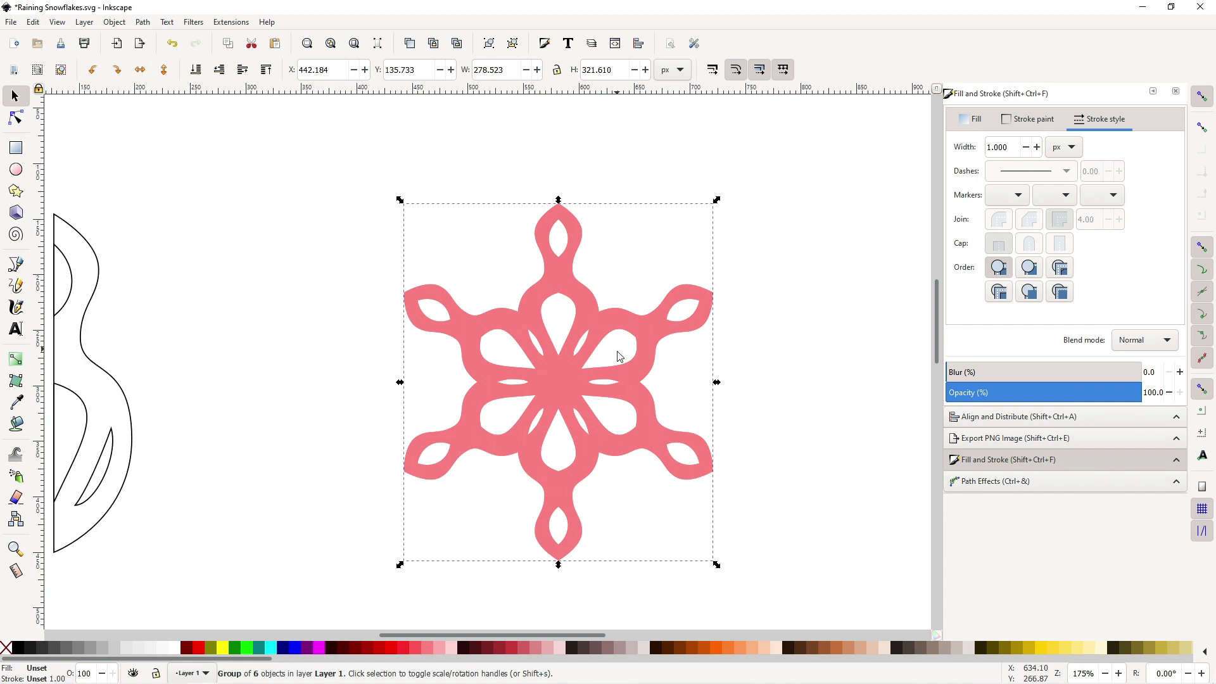
- Move a duplicate of the pink snowflake off to the left
key("ctrl+d")
left_click_drag(616, 388, 103, 381)
left_click_drag(348, 180, 814, 615)
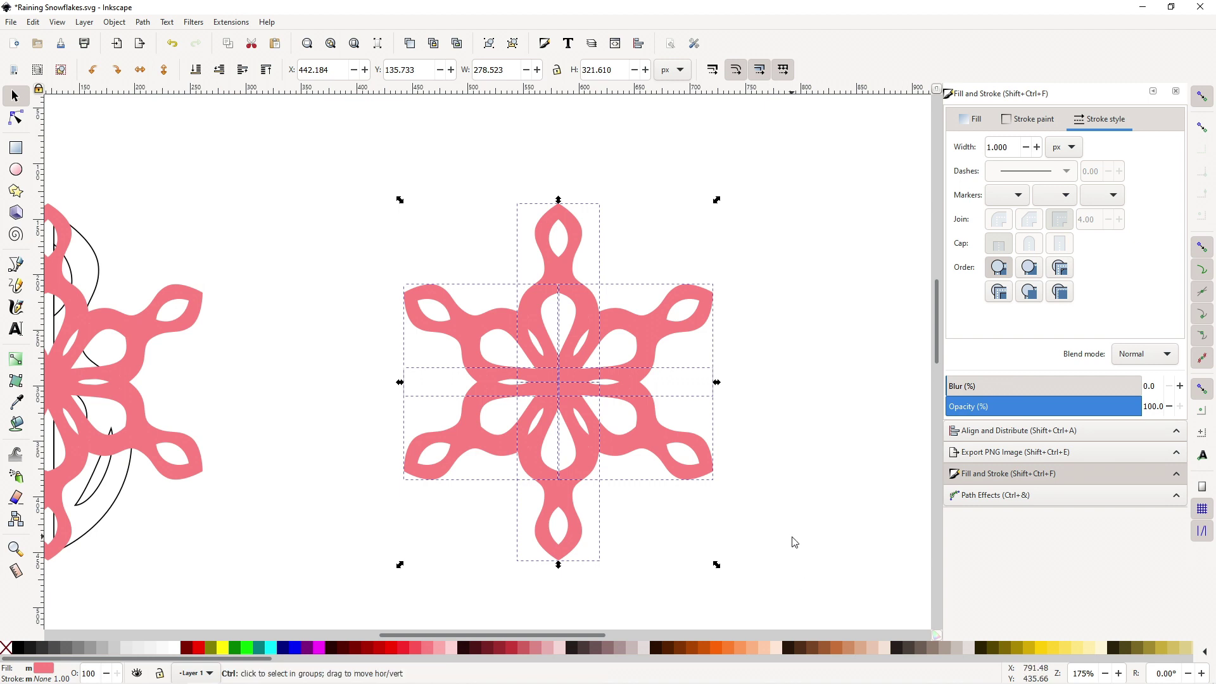
- Union the pink snowflake's arms into one path, then select it together with the black snowflake
key("ctrl+plus")
left_click(671, 378)
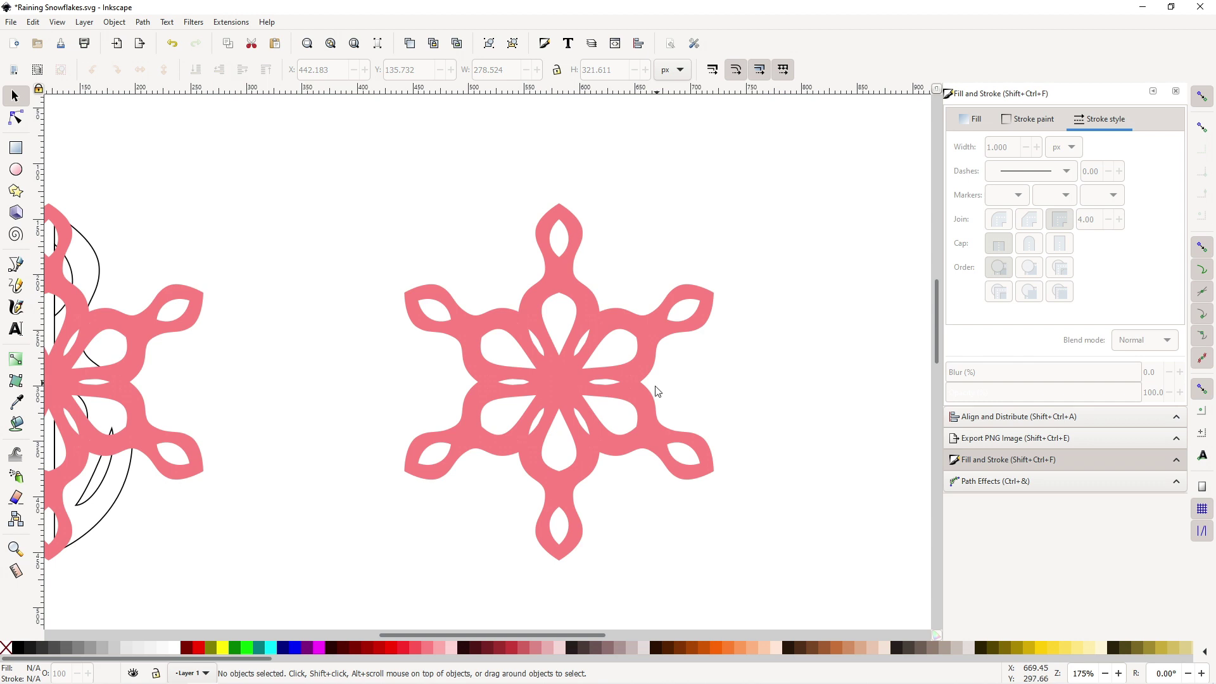
scroll(615, 395, "up", 1, "ctrl")
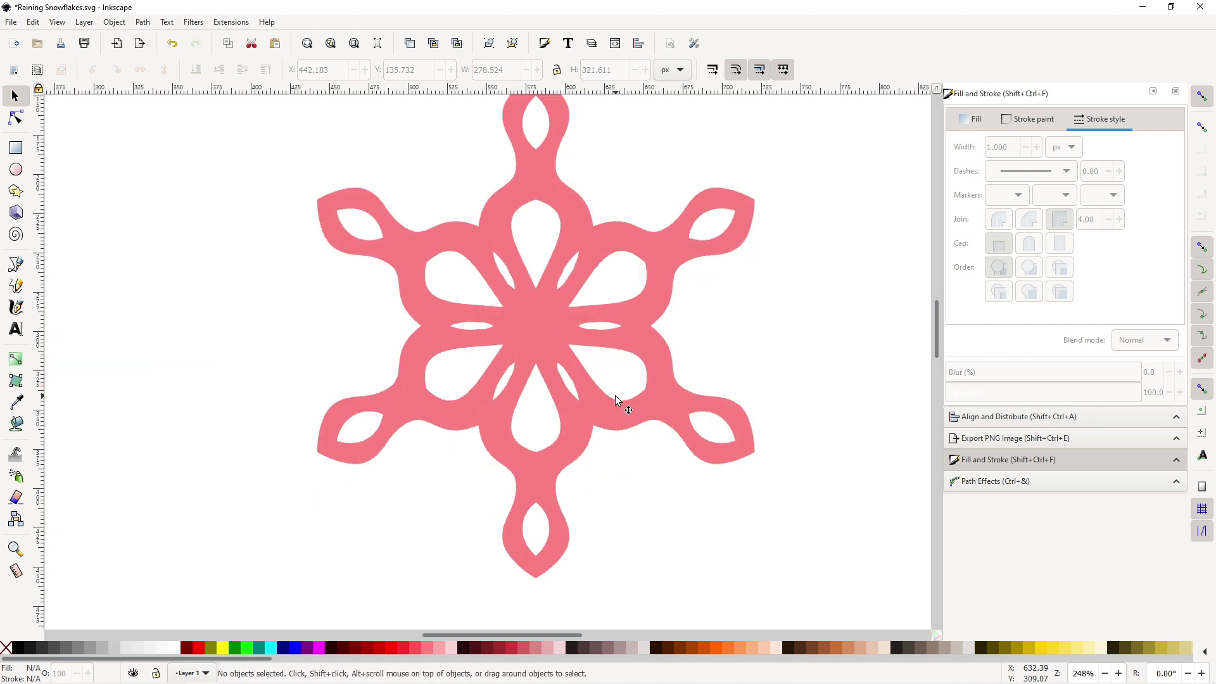
scroll(619, 378, "left", 3)
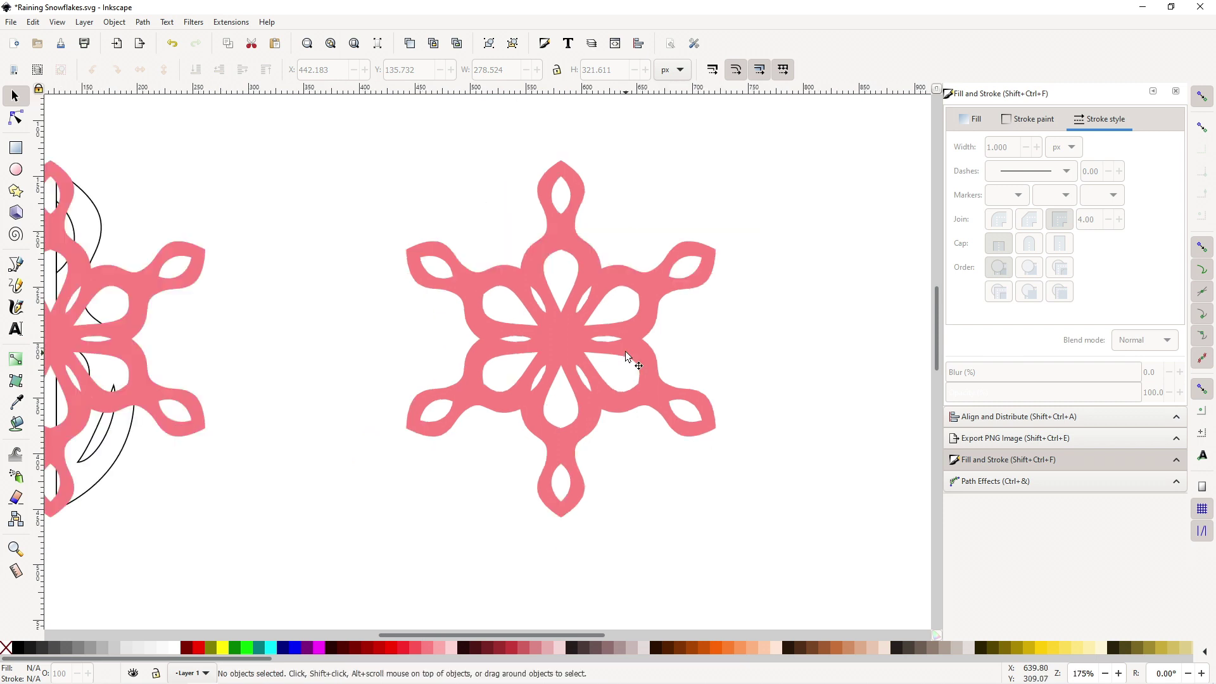
scroll(770, 477, "down", 1, "ctrl")
key("ctrl+a")
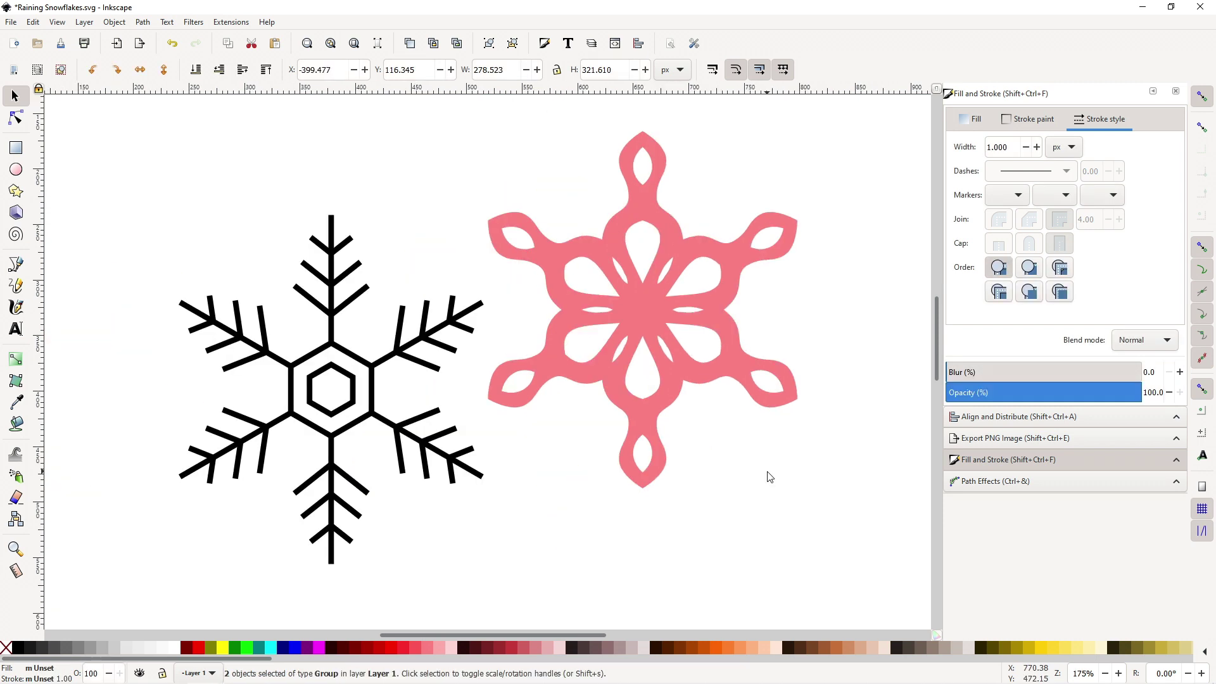